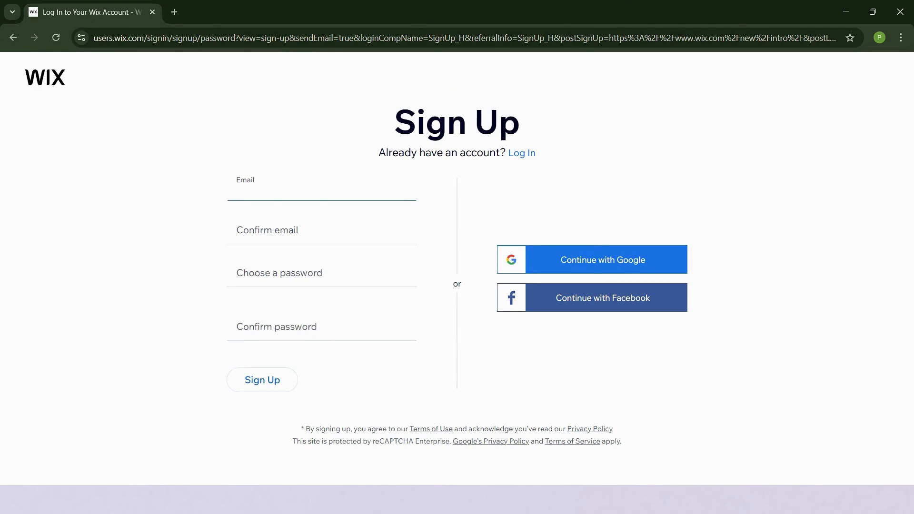
# Complete the account sign-up and answer the onboarding questions with "For myself, my business or a friend" and "Exploring the platform myself"
pyautogui.click(267, 234)
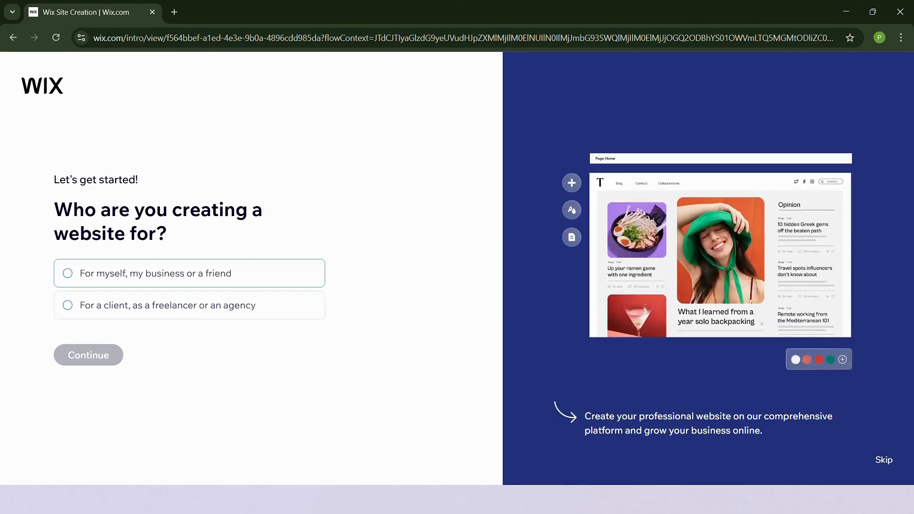
pyautogui.click(156, 273)
pyautogui.click(88, 355)
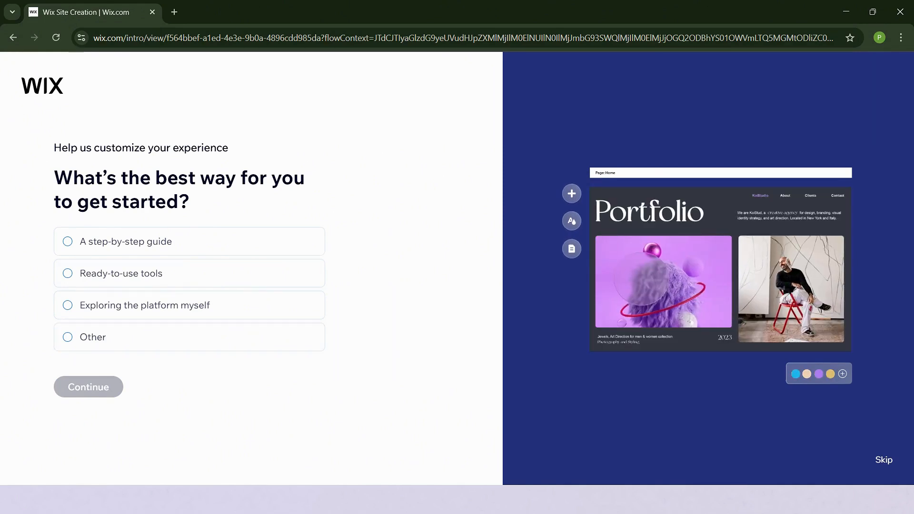
pyautogui.click(92, 337)
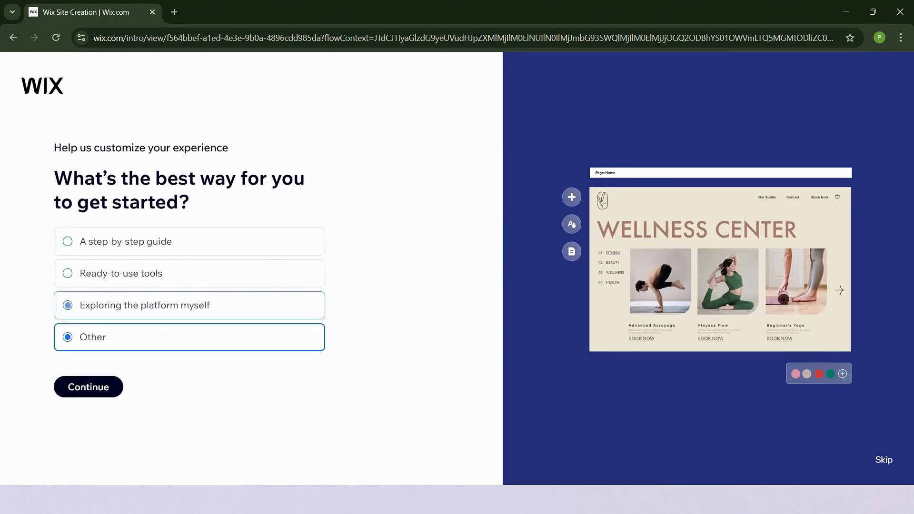
pyautogui.click(142, 306)
pyautogui.click(88, 386)
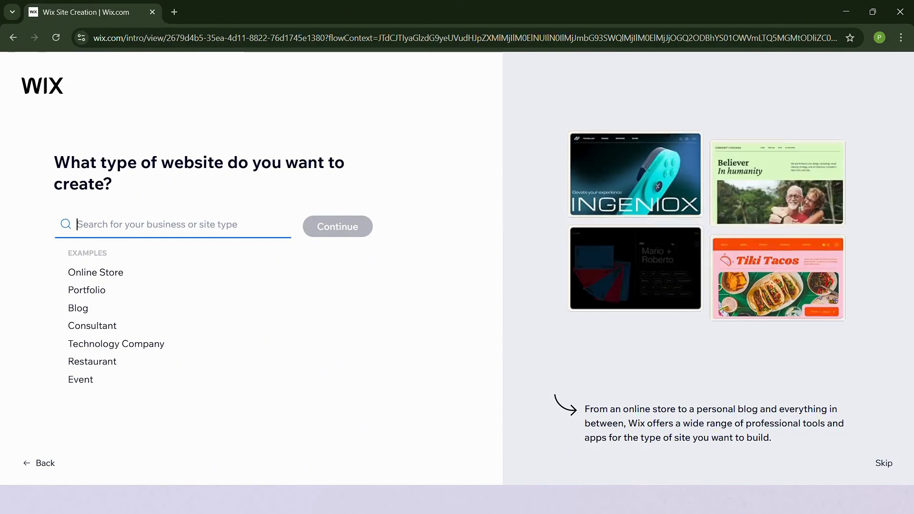
# Find landing page site types with "Landing" and choose Start-Up Landing Page as the website type
pyautogui.write('Landing')
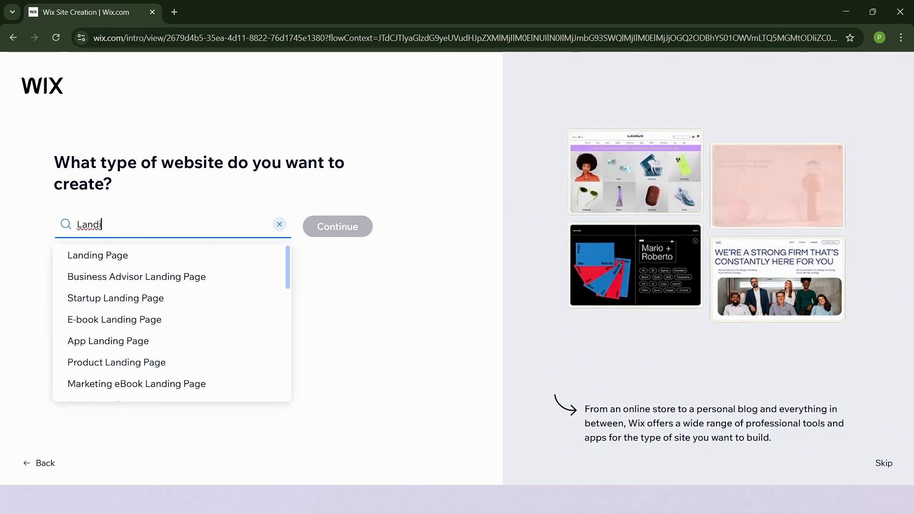
pyautogui.press('Down')
pyautogui.press('Down')
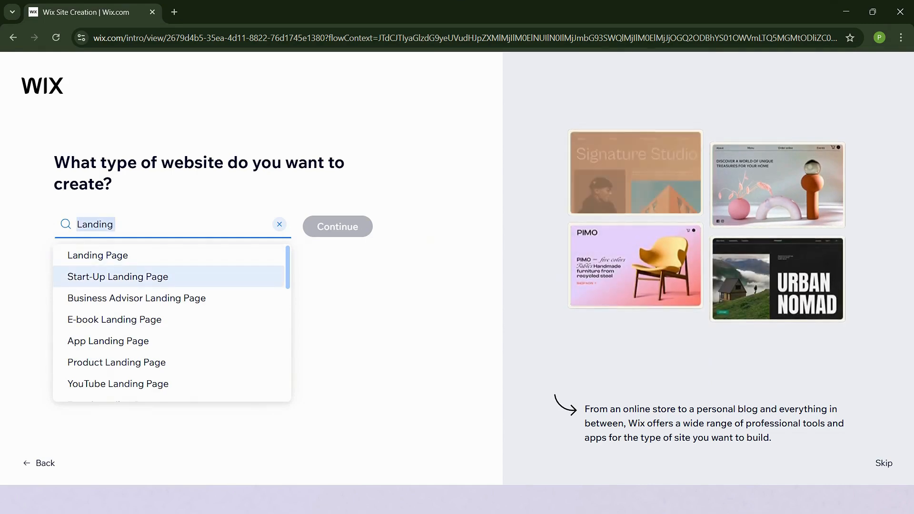
pyautogui.press('Return')
pyautogui.press('Return')
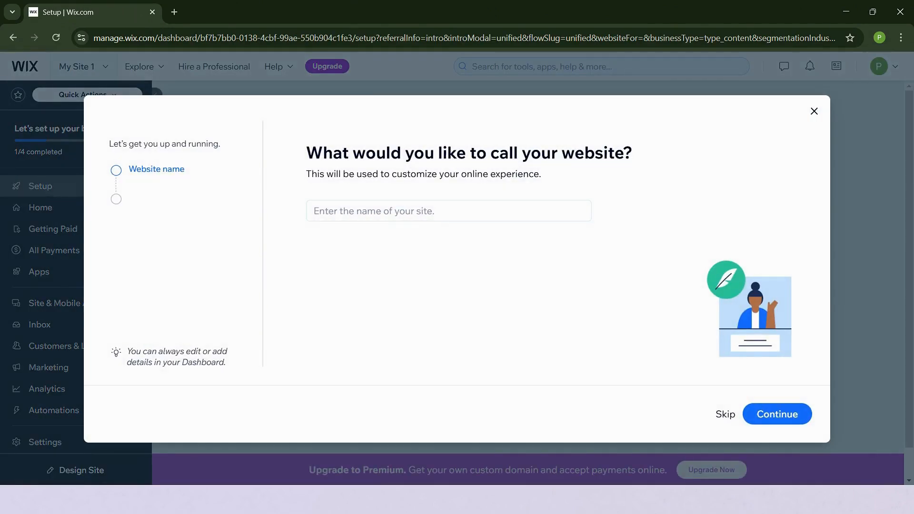
# Name the website Pixie Bookkeeping Services and set its goals to Offer services and Promote a business
pyautogui.write('Pixie Bookkeeping Services')
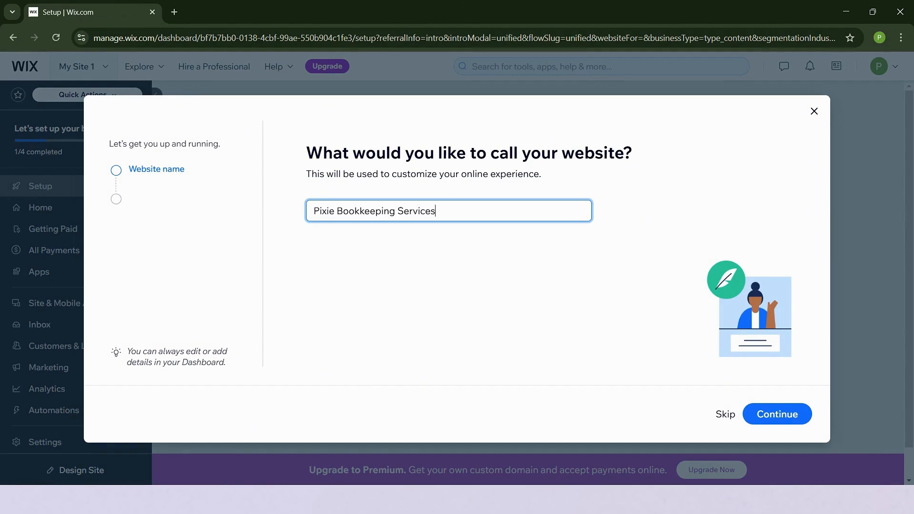
pyautogui.press('Return')
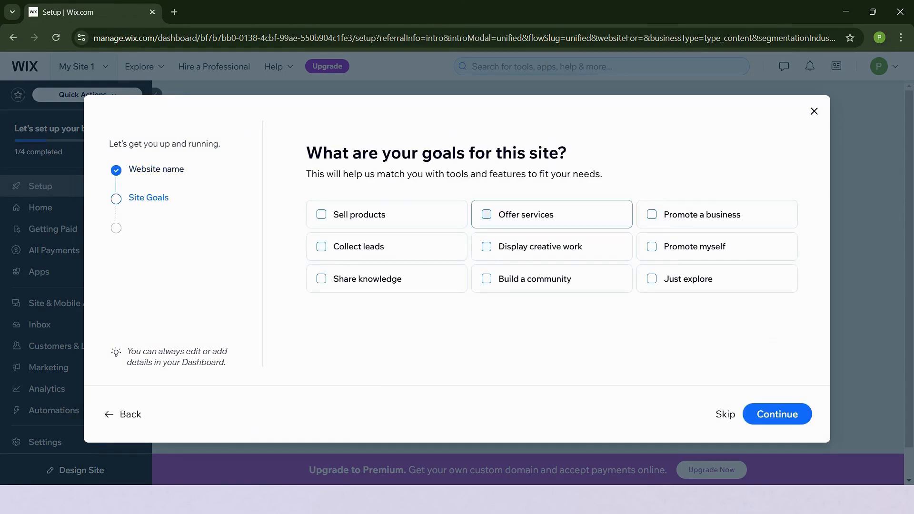
pyautogui.click(526, 215)
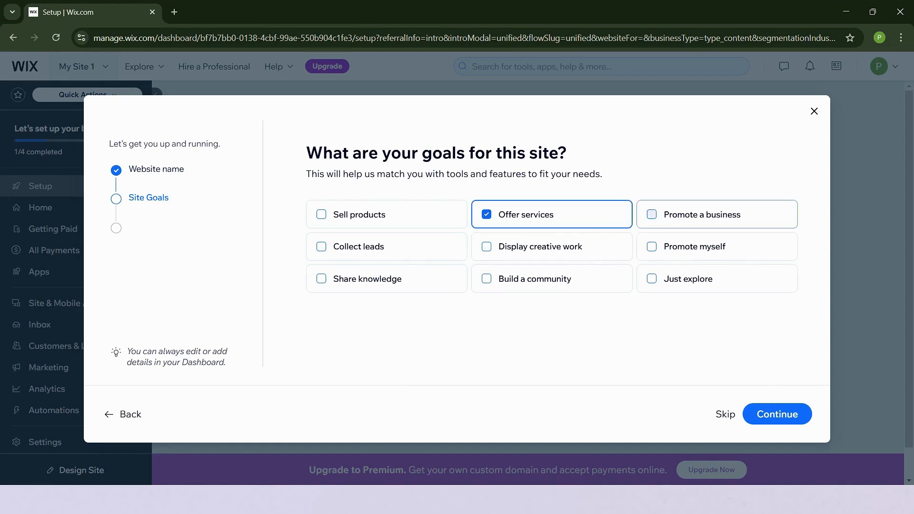
pyautogui.click(702, 215)
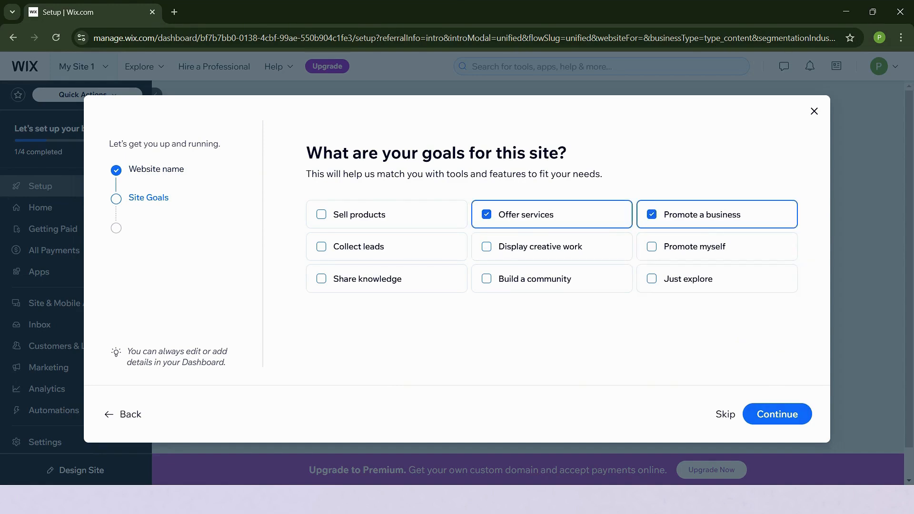
pyautogui.click(778, 415)
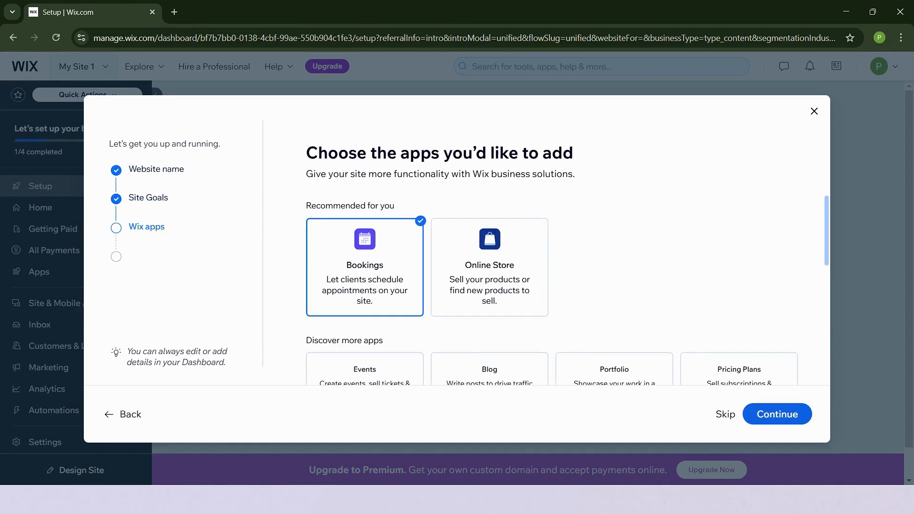
# Review the suggested apps, keep only Bookings selected, and finish the setup questions to reach the site dashboard
pyautogui.scroll(-3, 738, 310)
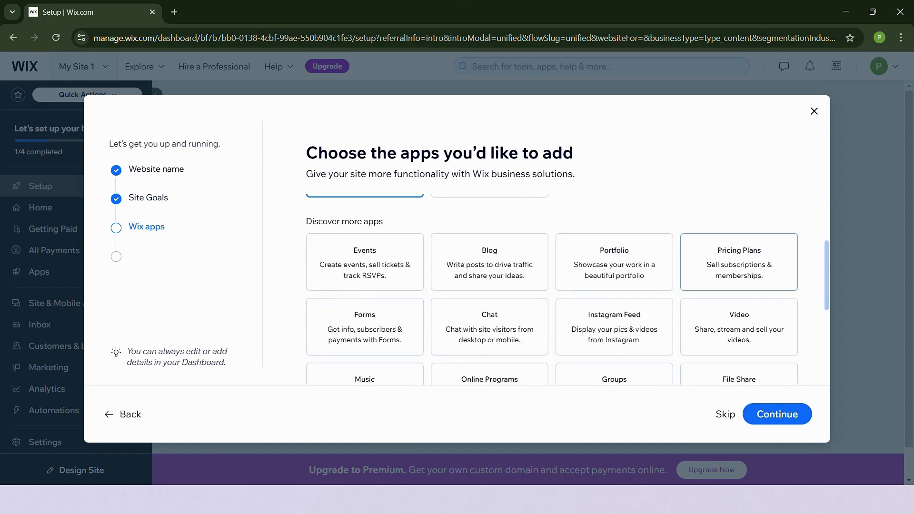
pyautogui.scroll(3, 738, 310)
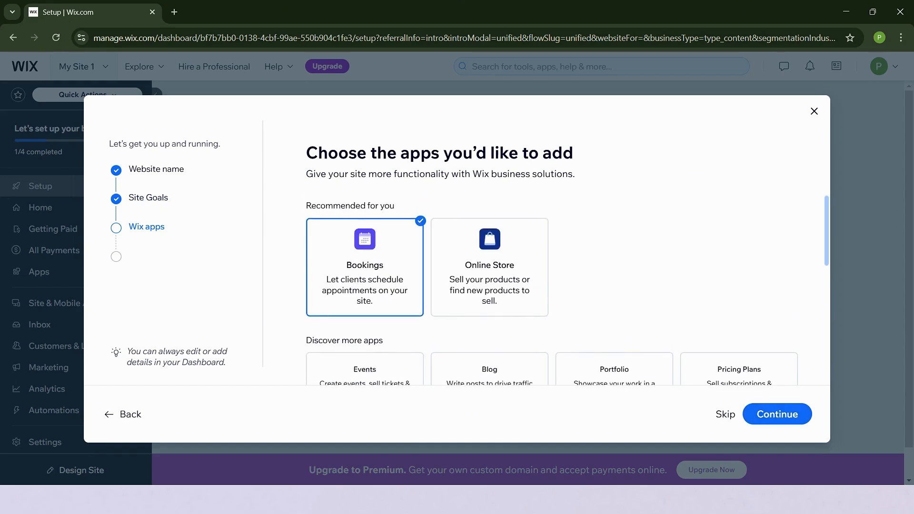
pyautogui.click(777, 414)
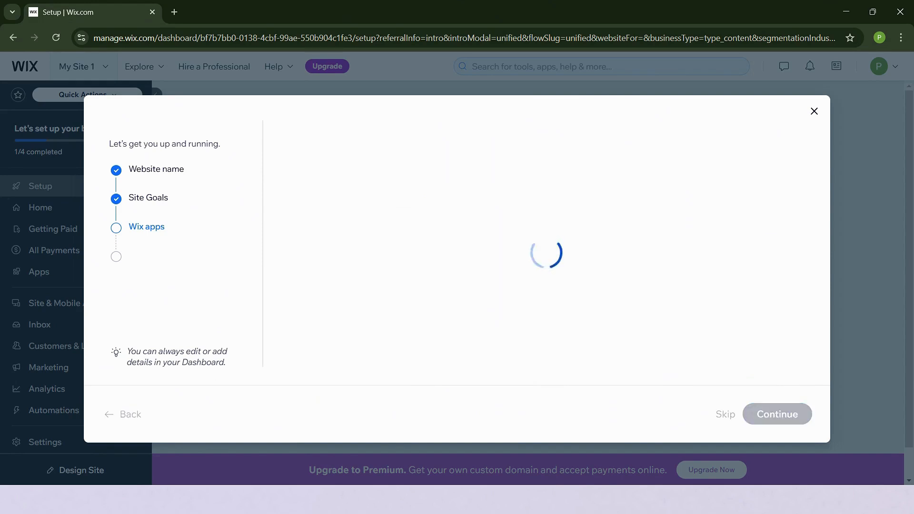
pyautogui.click(469, 294)
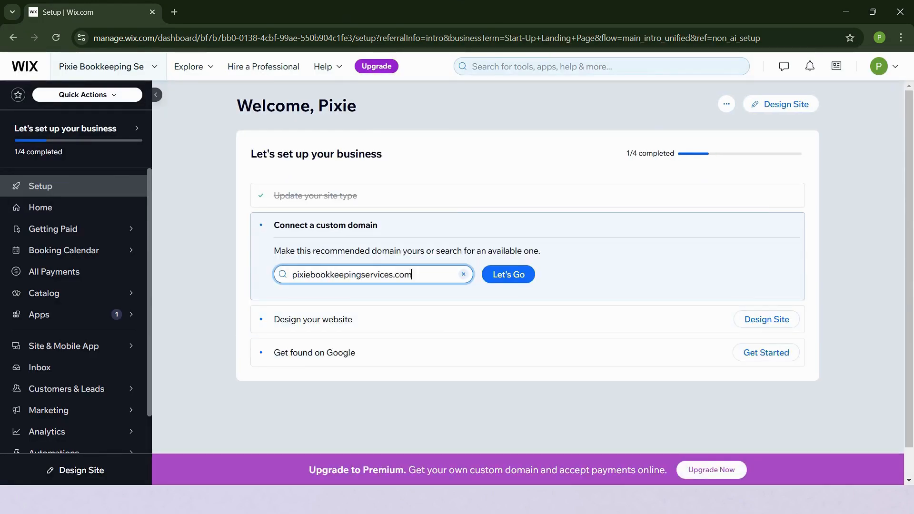
# Check whether the domain pixiebookkeepingservices.com is available and choose to design the website by picking a template
pyautogui.click(509, 275)
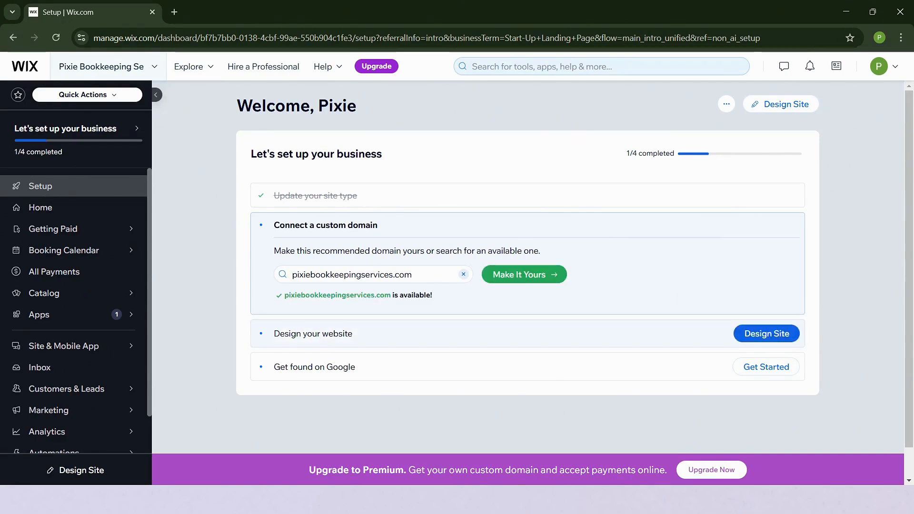
pyautogui.click(766, 334)
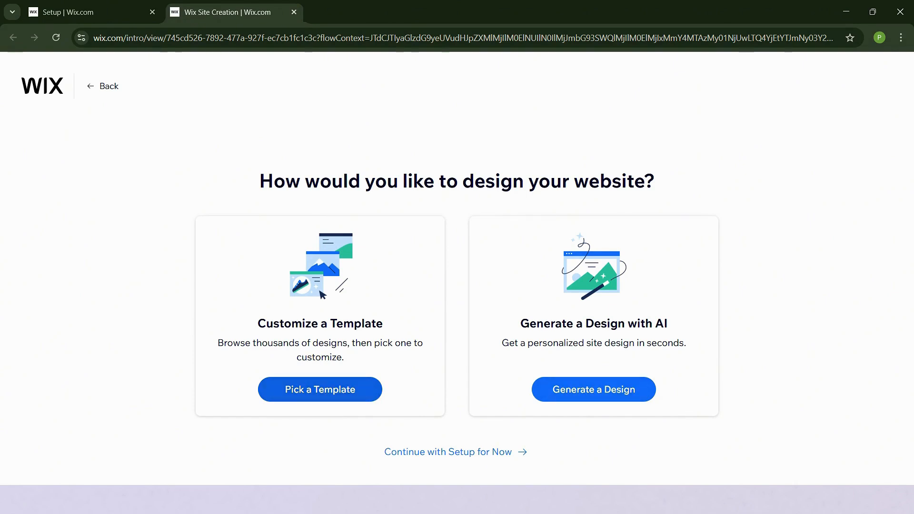
pyautogui.scroll(-3, 452, 269)
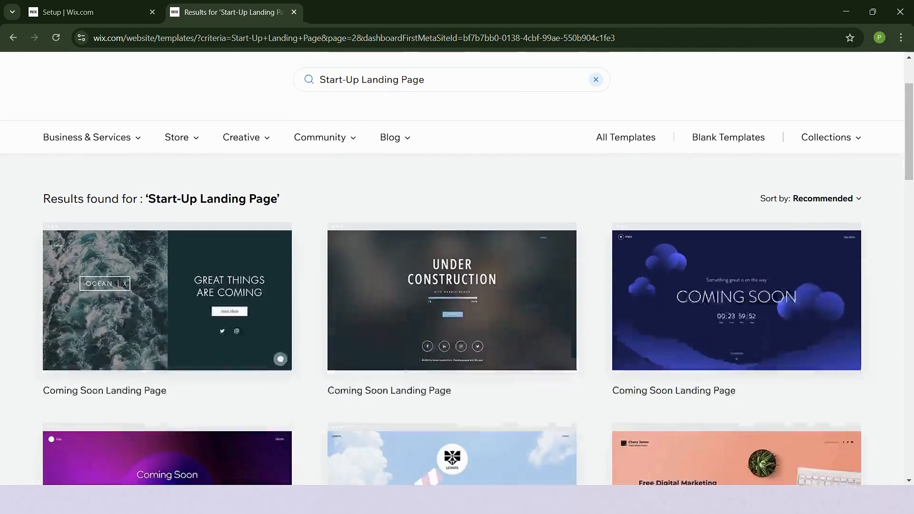
# Browse the Start-Up Landing Page templates and open the preview of the Webinar Landing Page template
pyautogui.scroll(-3, 737, 286)
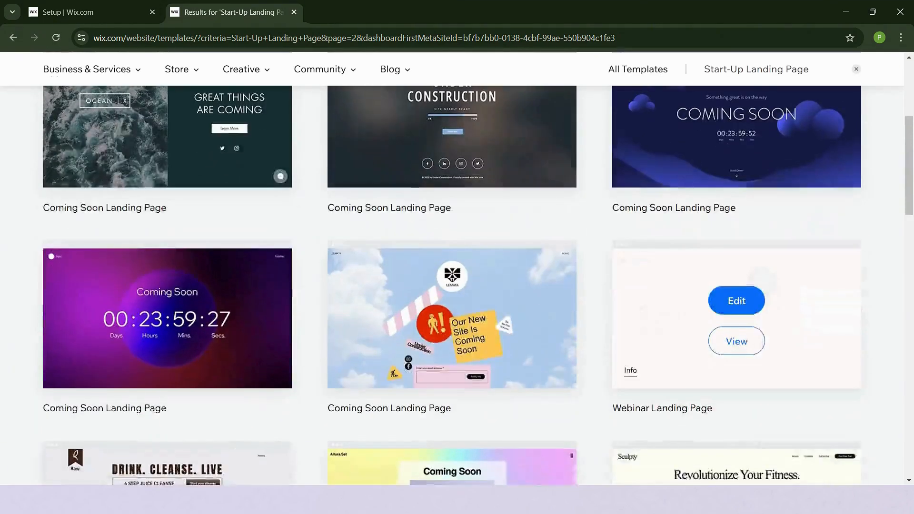
pyautogui.scroll(-1, 737, 362)
pyautogui.scroll(-1, 737, 362)
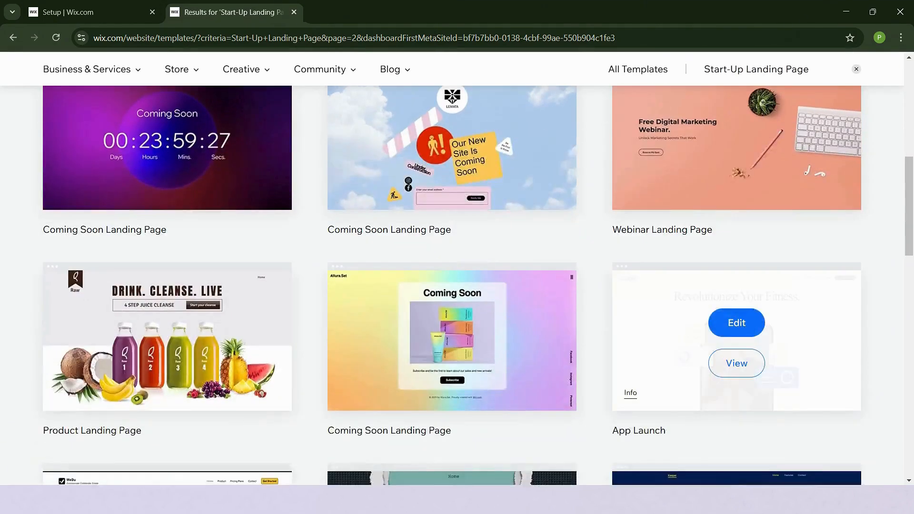
pyautogui.scroll(1, 452, 286)
pyautogui.scroll(2, 453, 286)
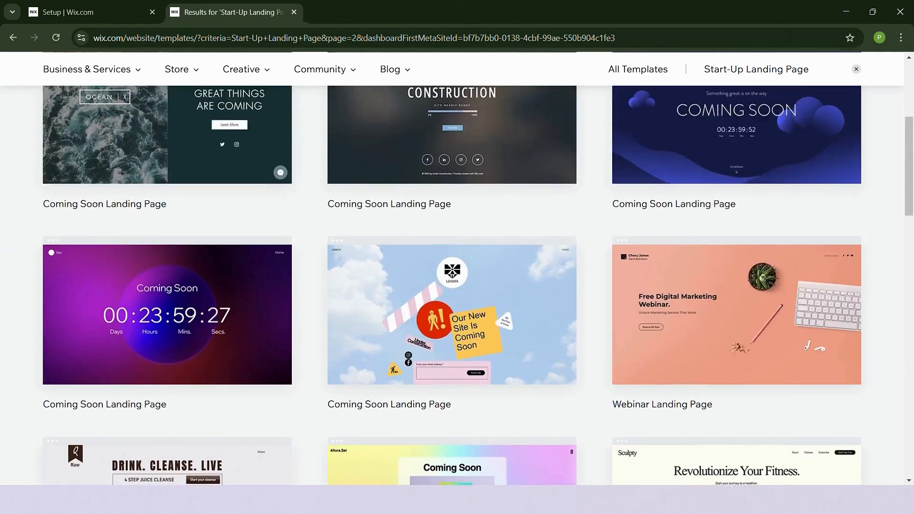
pyautogui.moveTo(736, 341)
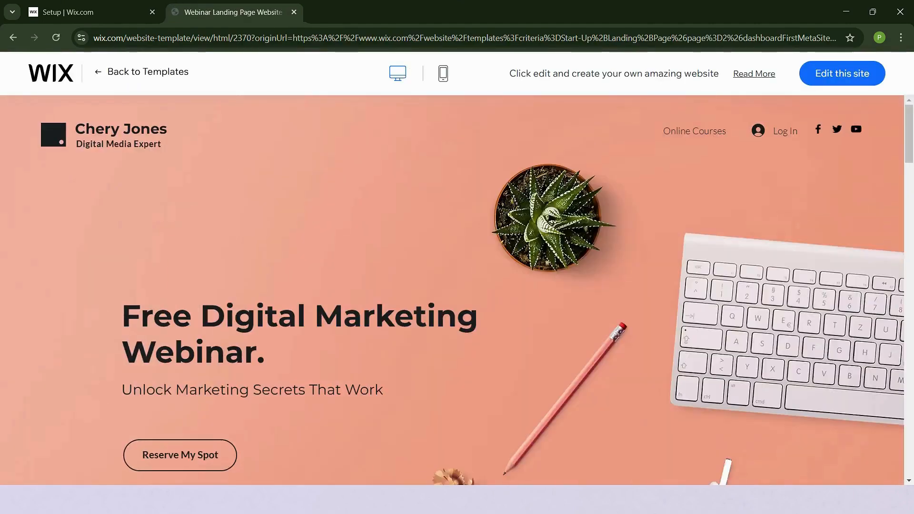
# Examine the sections of the Webinar Landing Page template preview, dismissing the prompt to edit it
pyautogui.scroll(-4, 458, 291)
pyautogui.scroll(-5, 458, 291)
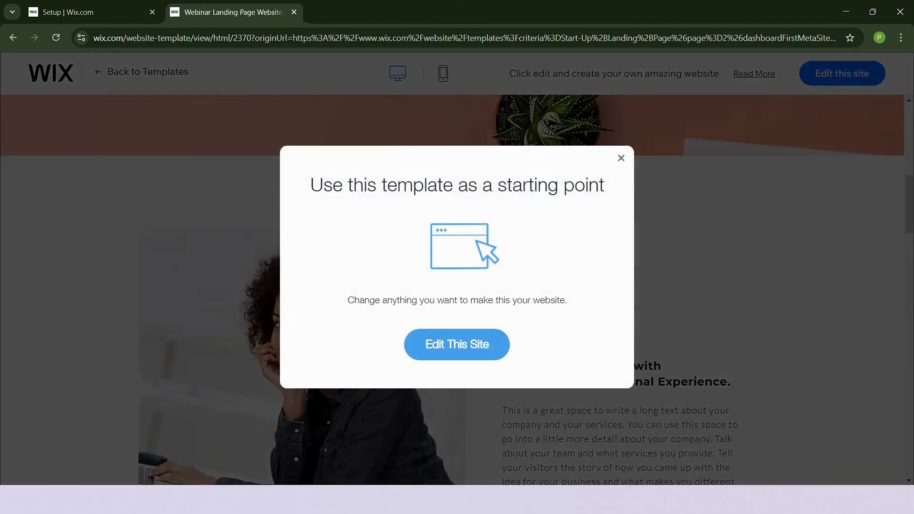
pyautogui.click(621, 158)
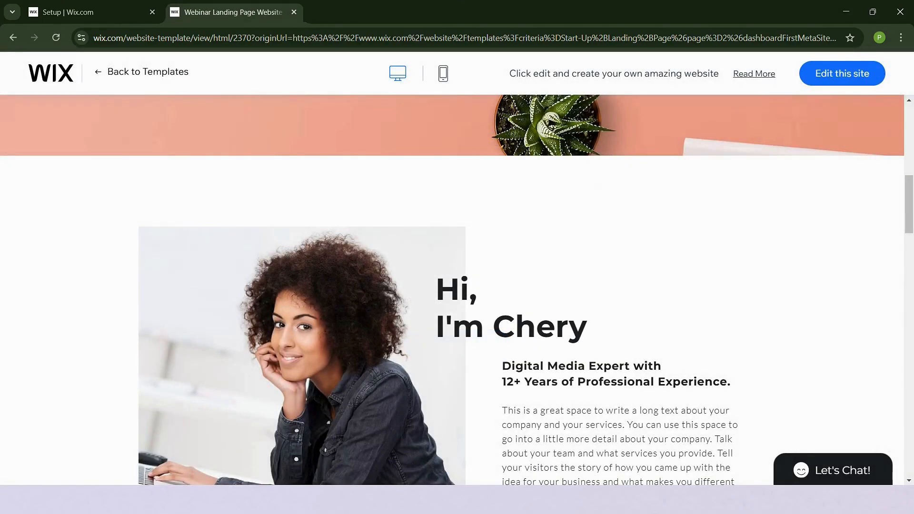
pyautogui.scroll(-18, 457, 291)
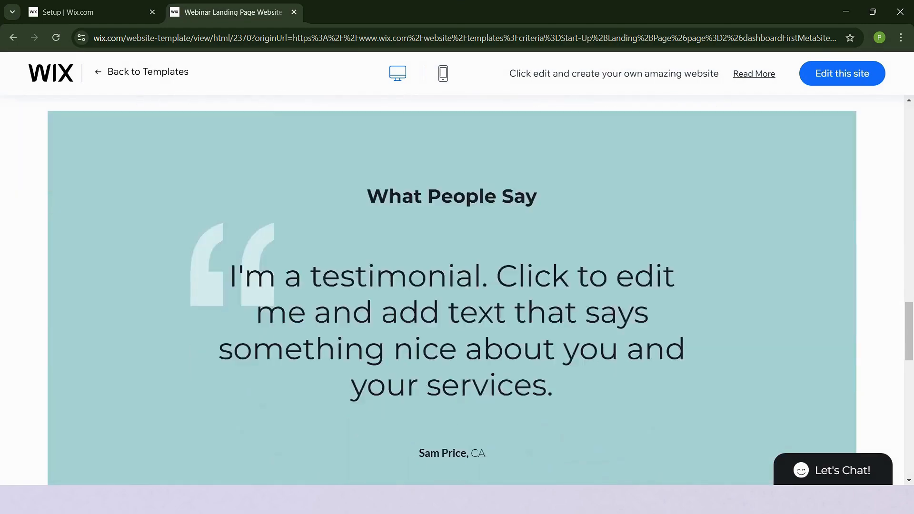
pyautogui.scroll(-12, 457, 290)
pyautogui.scroll(5, 457, 291)
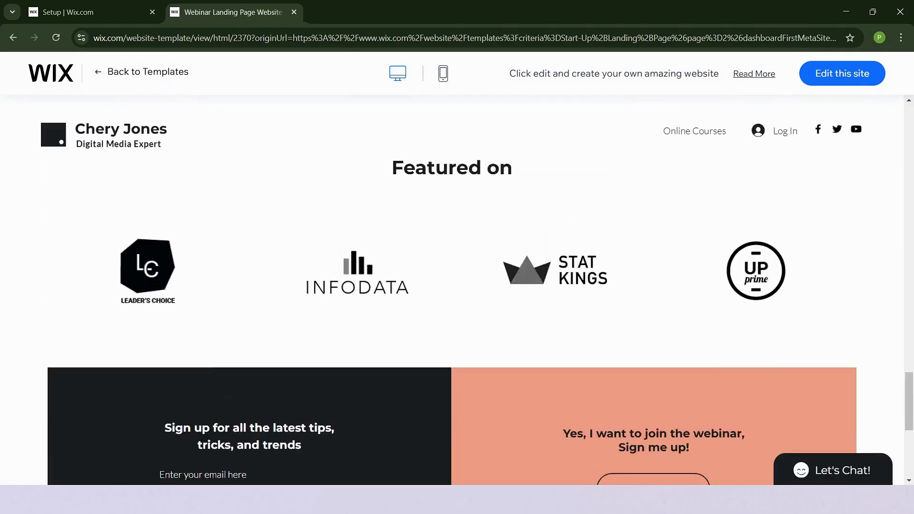
pyautogui.scroll(20, 458, 291)
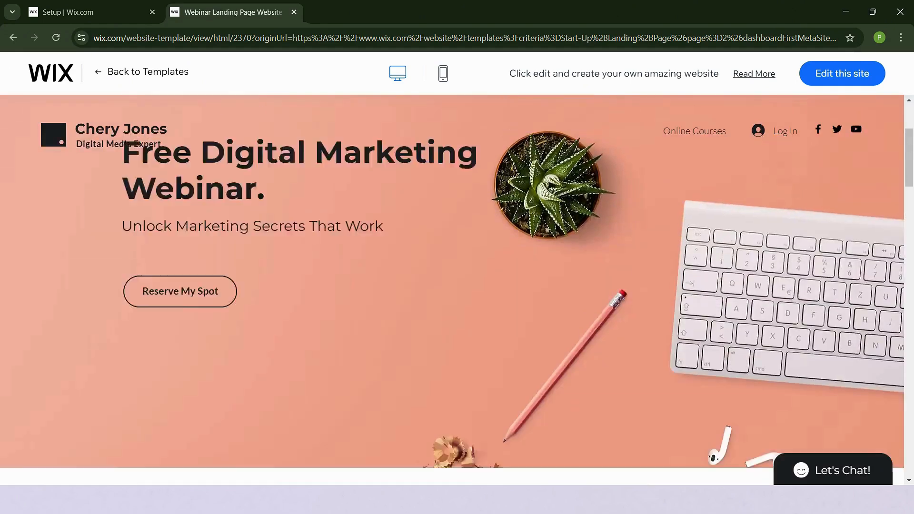
pyautogui.scroll(3, 457, 291)
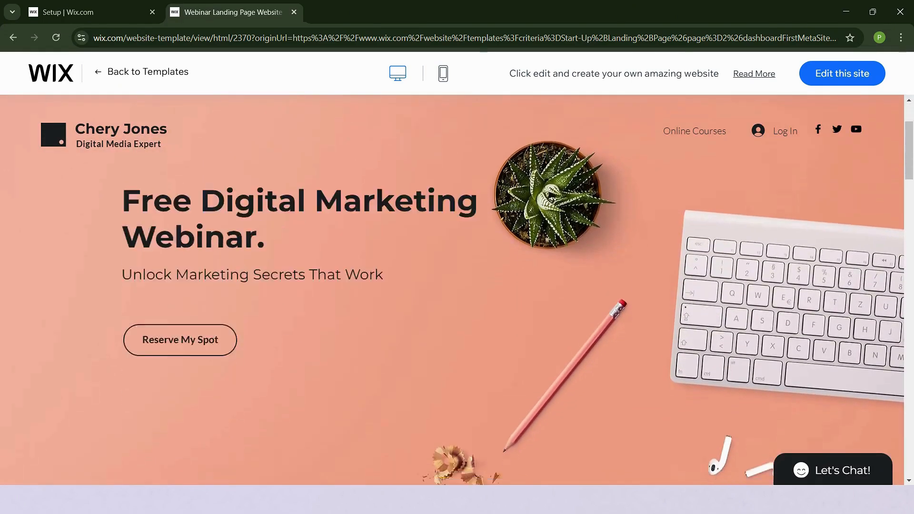
# Open the Webinar Landing Page template in the website editor and look over its home page
pyautogui.scroll(-2, 458, 291)
pyautogui.scroll(2, 457, 291)
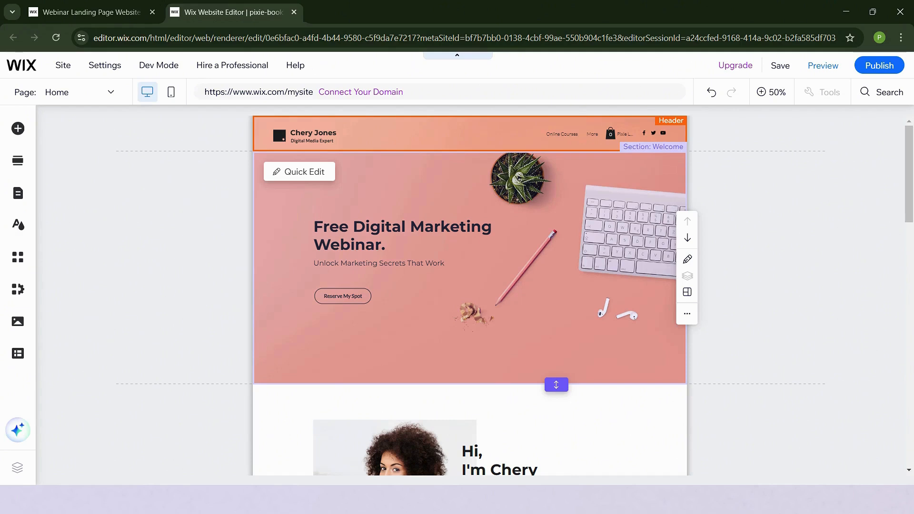
pyautogui.scroll(-1, 470, 296)
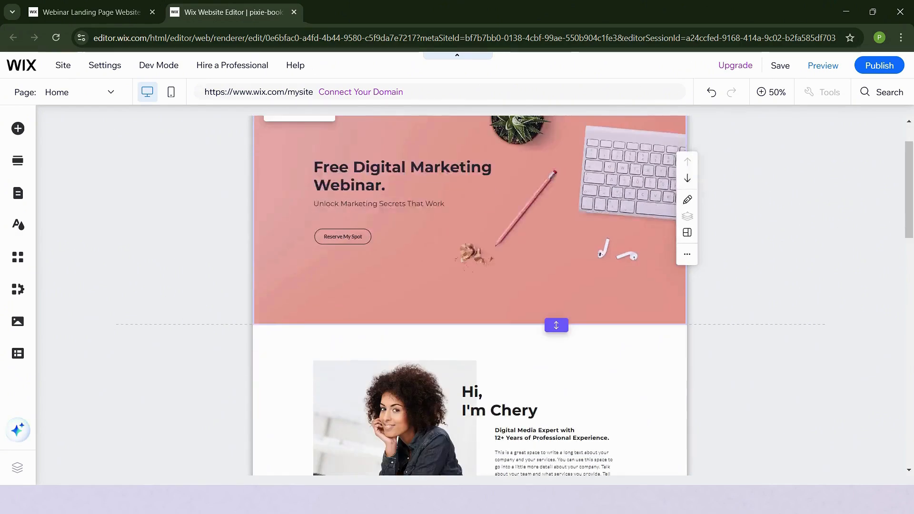
pyautogui.scroll(1, 470, 295)
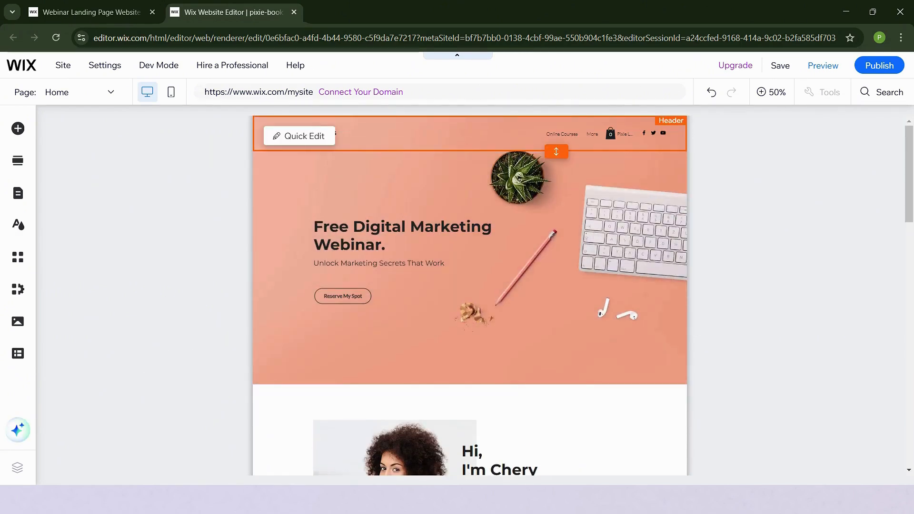
# Replace the header's name text with "Pixie" and the tagline below it with "Bookkeeping Services"
pyautogui.click(772, 92)
pyautogui.write('Pixie')
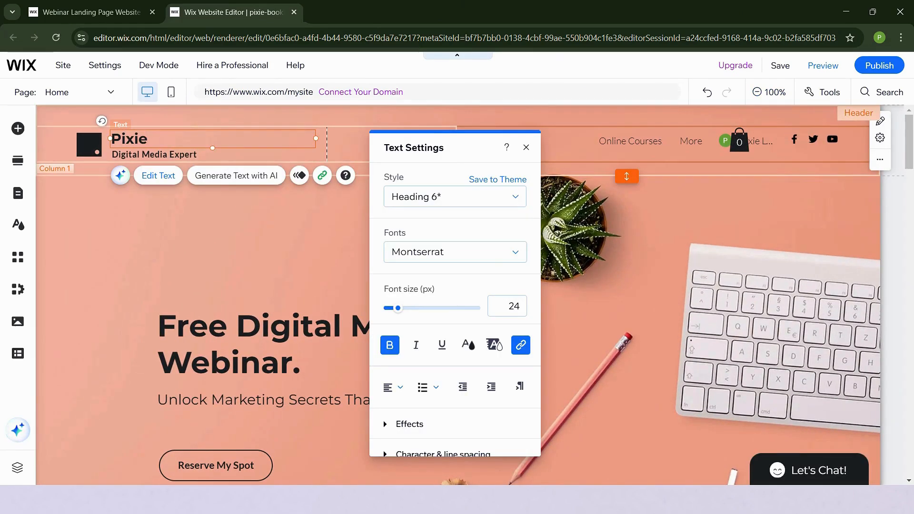
pyautogui.click(154, 154)
pyautogui.doubleClick(154, 155)
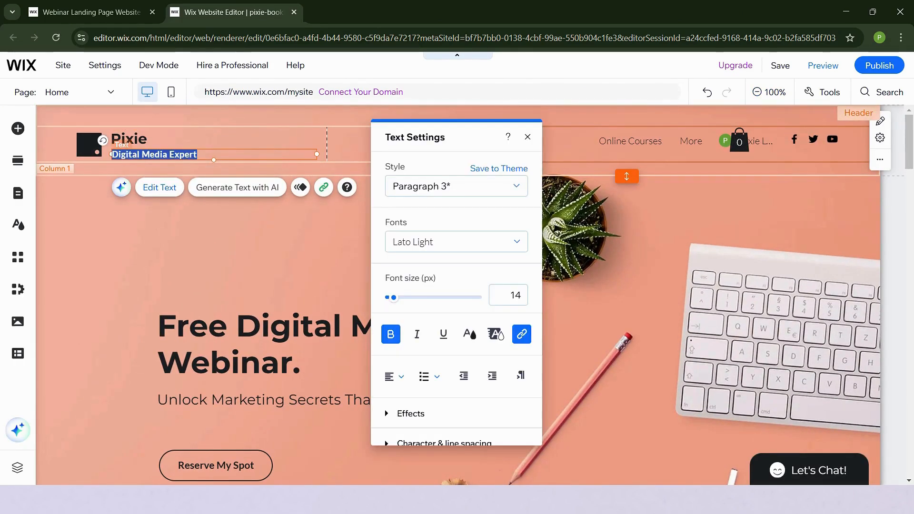
pyautogui.write('Bookkeeping Servic')
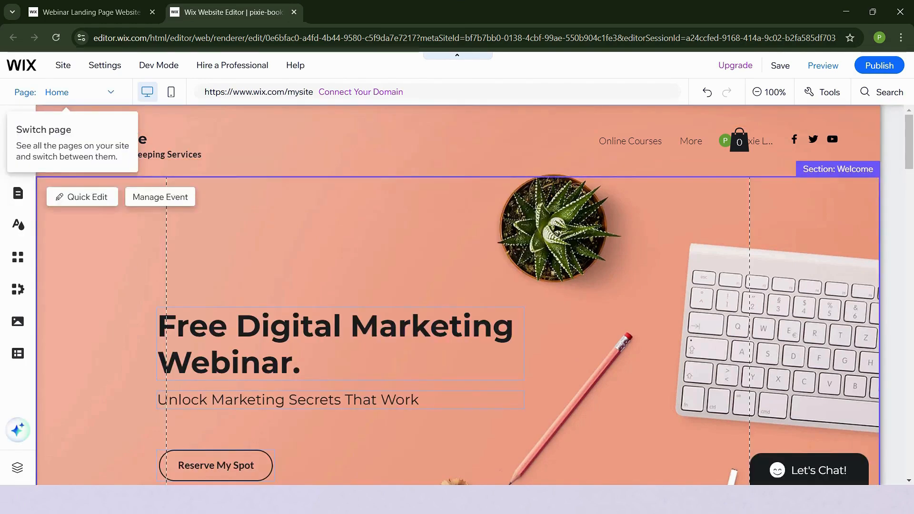
# Open the page manager from the page list and inspect the pages in the site menu
pyautogui.click(71, 92)
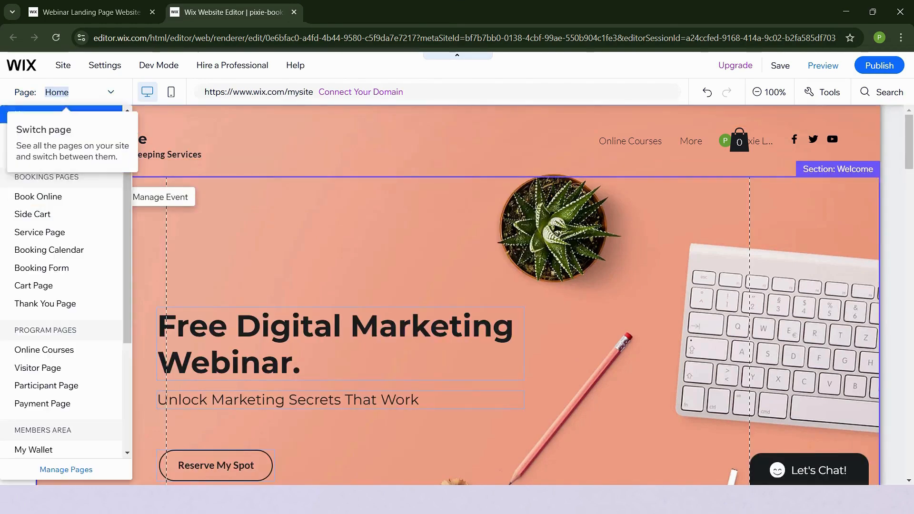
pyautogui.scroll(1, 62, 150)
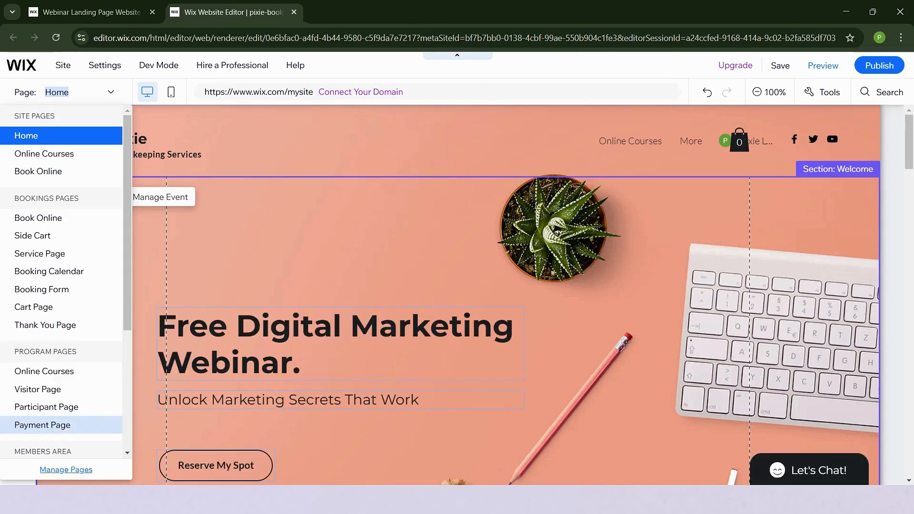
pyautogui.click(66, 470)
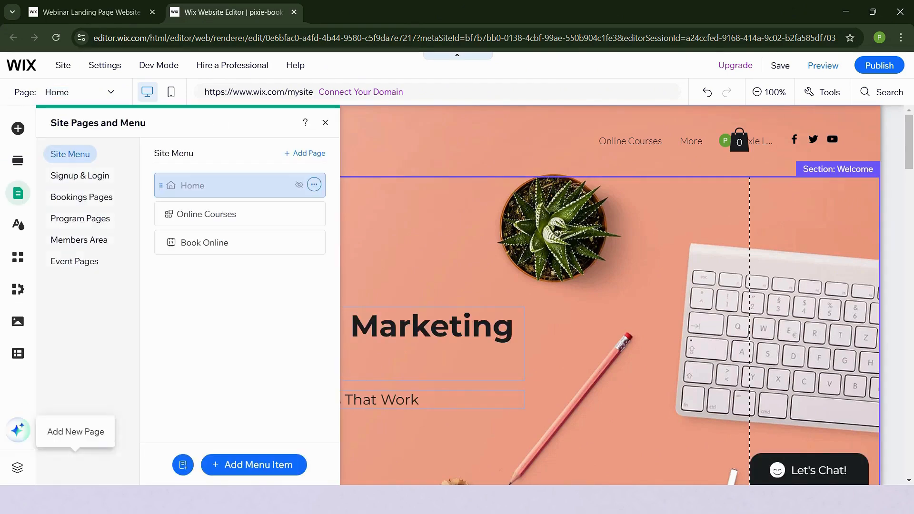
pyautogui.click(314, 242)
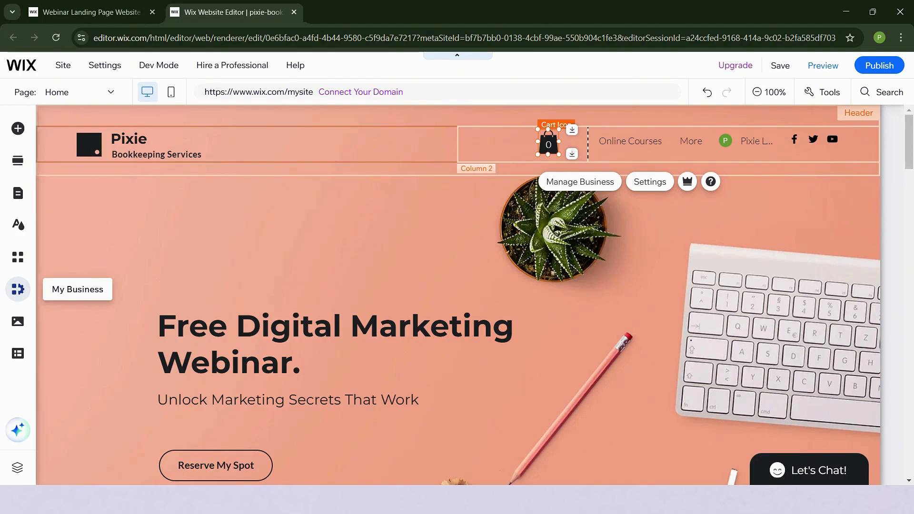
# Delete the Wix Bookings app, including its pages and elements, from the site's business apps
pyautogui.click(17, 289)
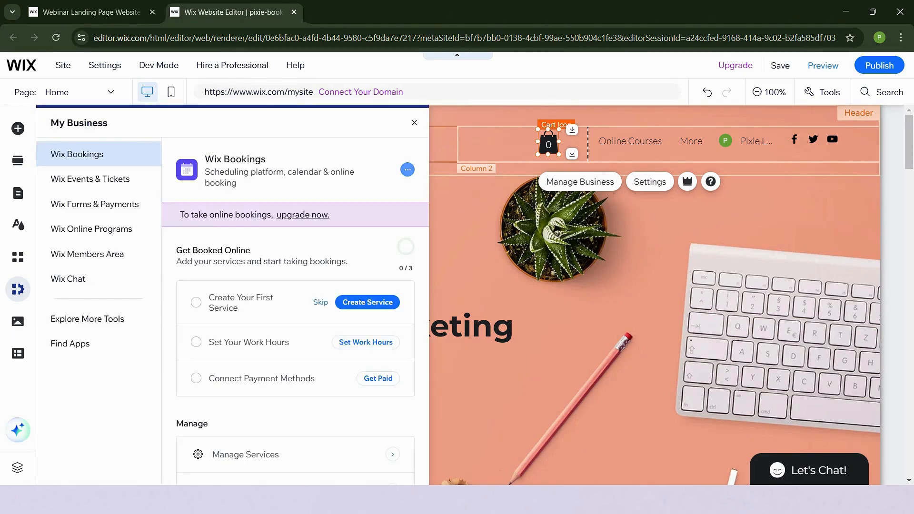
pyautogui.click(408, 169)
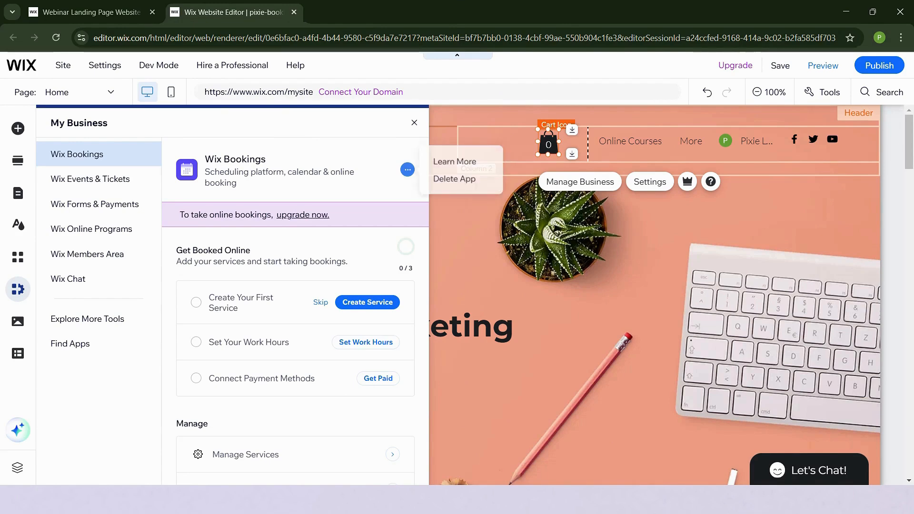
pyautogui.click(455, 178)
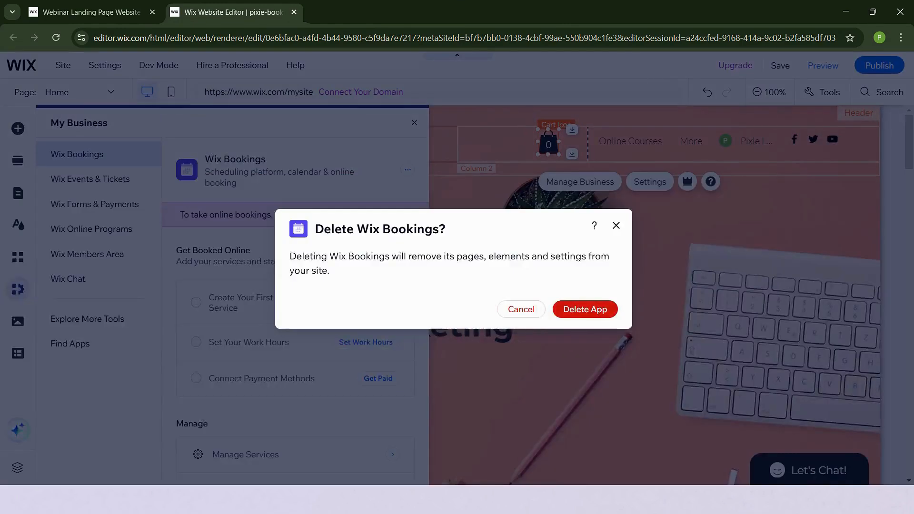
pyautogui.click(584, 309)
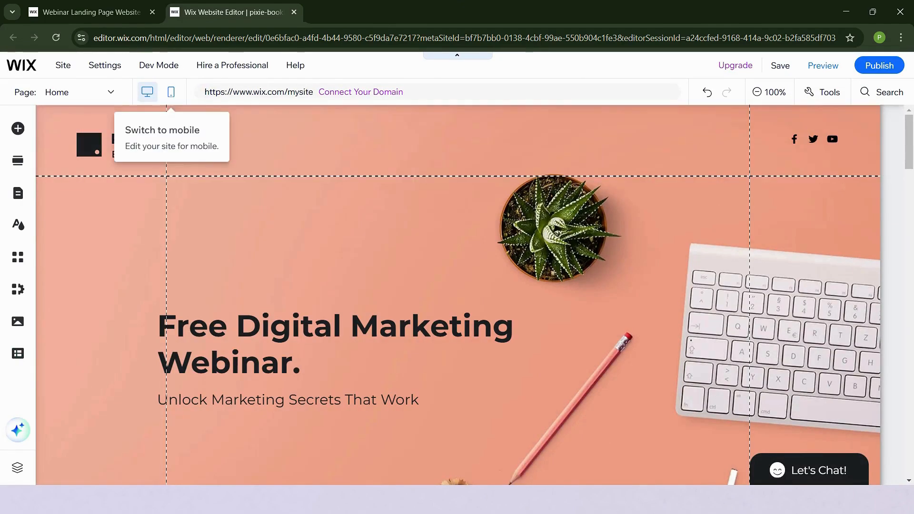
# Check the site menu's page list in the page manager and close it again
pyautogui.click(72, 92)
pyautogui.click(71, 92)
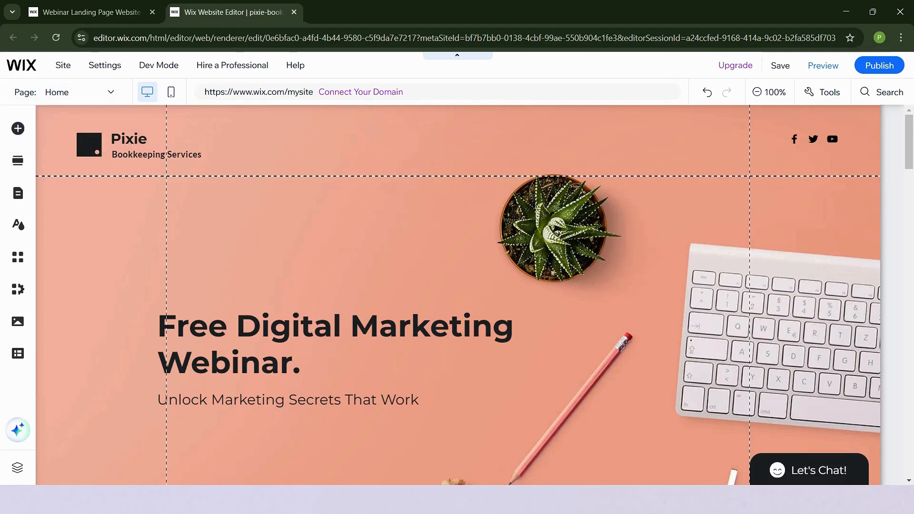
pyautogui.click(71, 92)
pyautogui.click(66, 134)
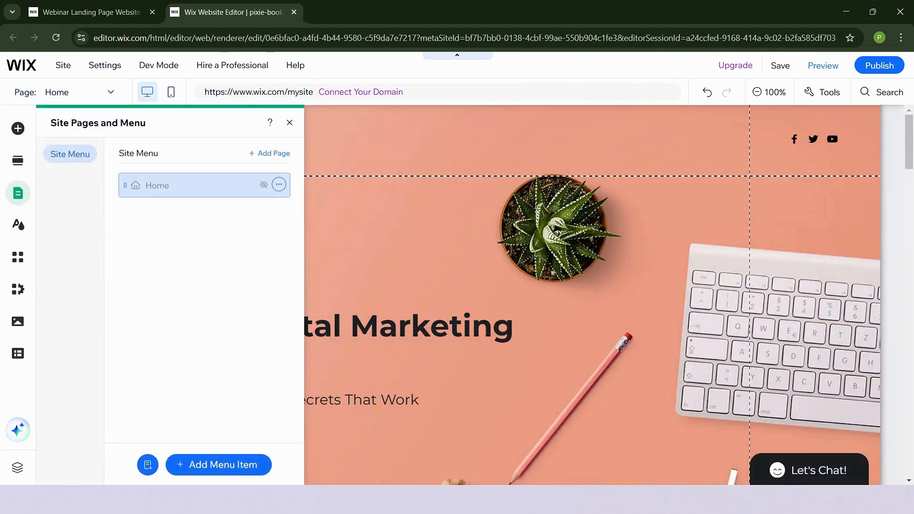
pyautogui.click(409, 267)
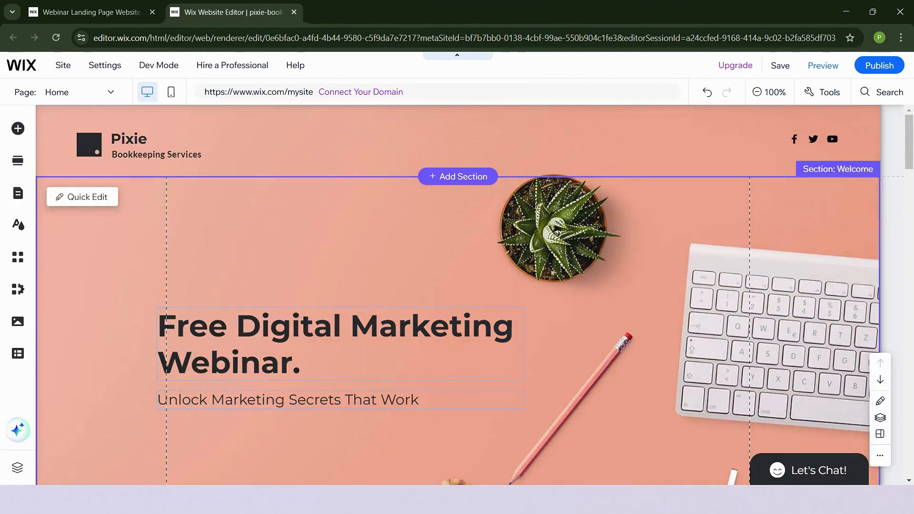
# Replace the Welcome section's main heading with "Start your future success with Me!" and delete the subtitle below it
pyautogui.doubleClick(340, 333)
pyautogui.write('S')
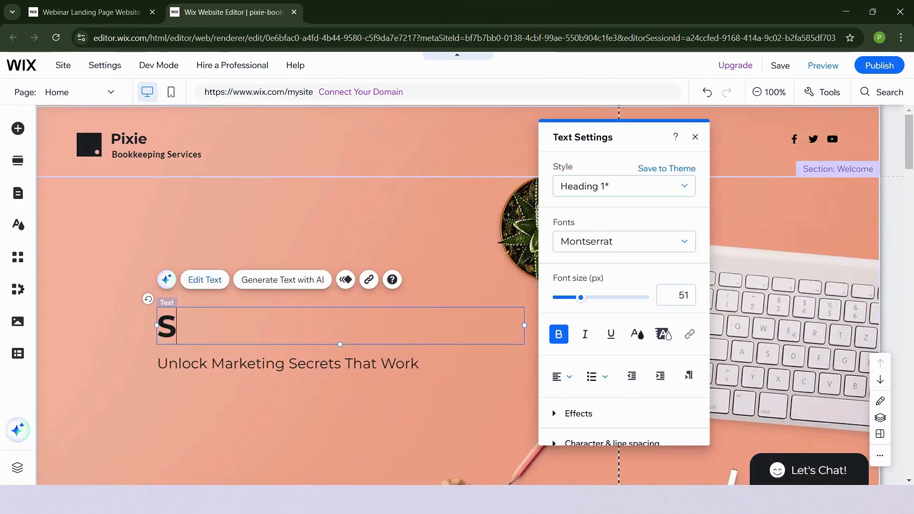
pyautogui.write('tart your future success with Me!')
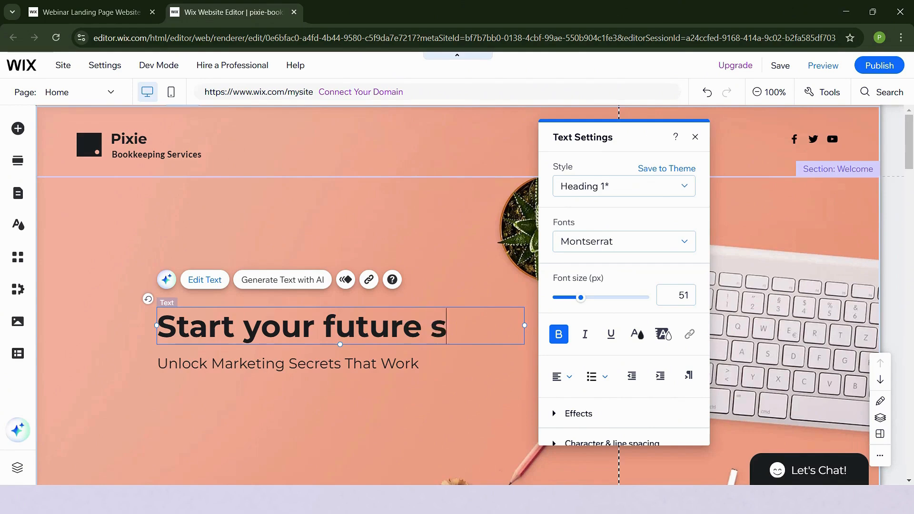
pyautogui.click(340, 400)
pyautogui.press('Delete')
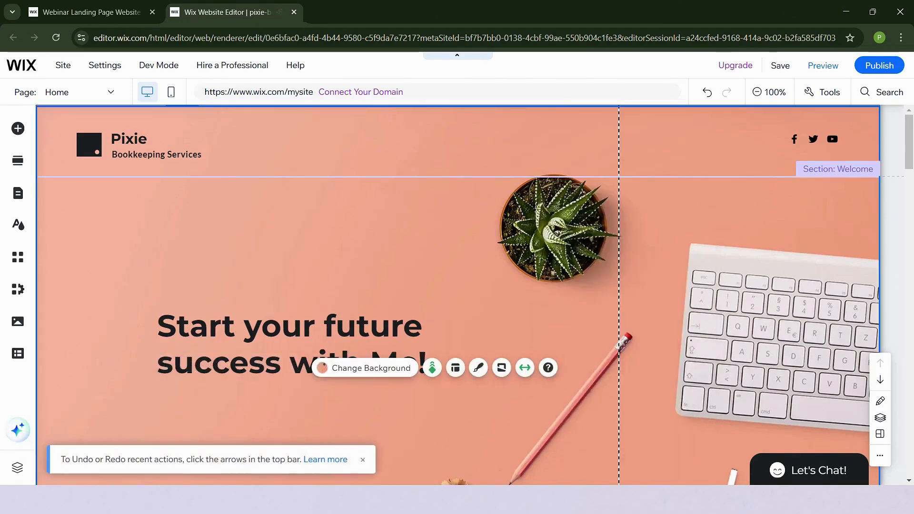
pyautogui.scroll(-10, 457, 296)
pyautogui.scroll(-2, 457, 295)
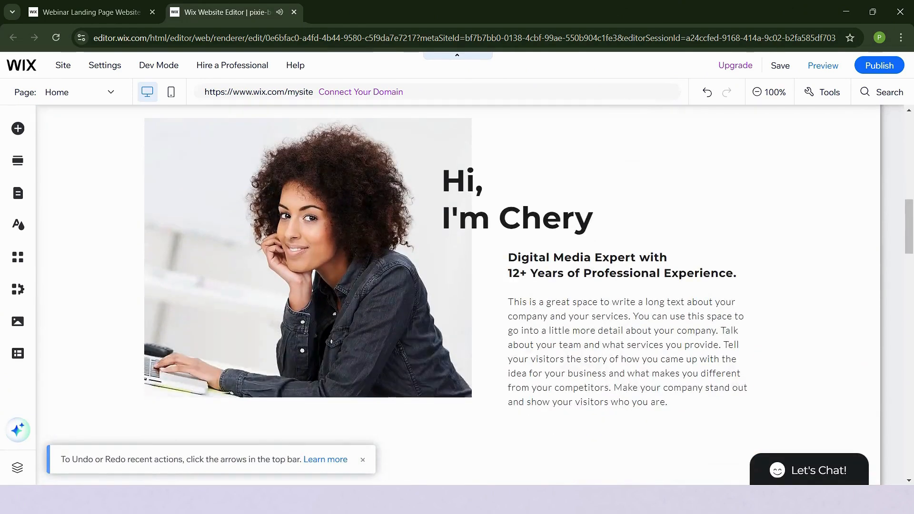
pyautogui.scroll(1, 457, 295)
pyautogui.click(518, 276)
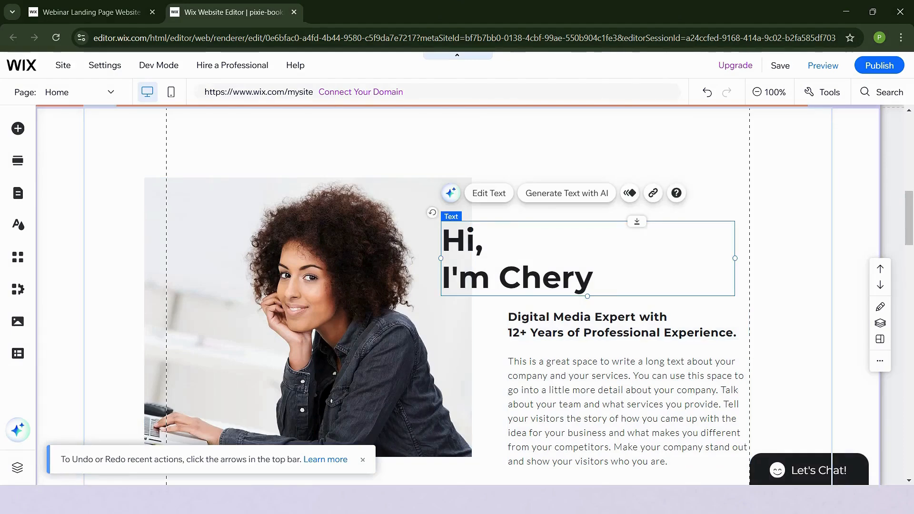
pyautogui.doubleClick(548, 277)
pyautogui.click(593, 278)
pyautogui.moveTo(593, 278); pyautogui.dragTo(500, 277)
# Change the profile section's subheading to "Accountant with 15+ Years of Professional Experience."
pyautogui.click(620, 326)
pyautogui.scroll(-3, 619, 326)
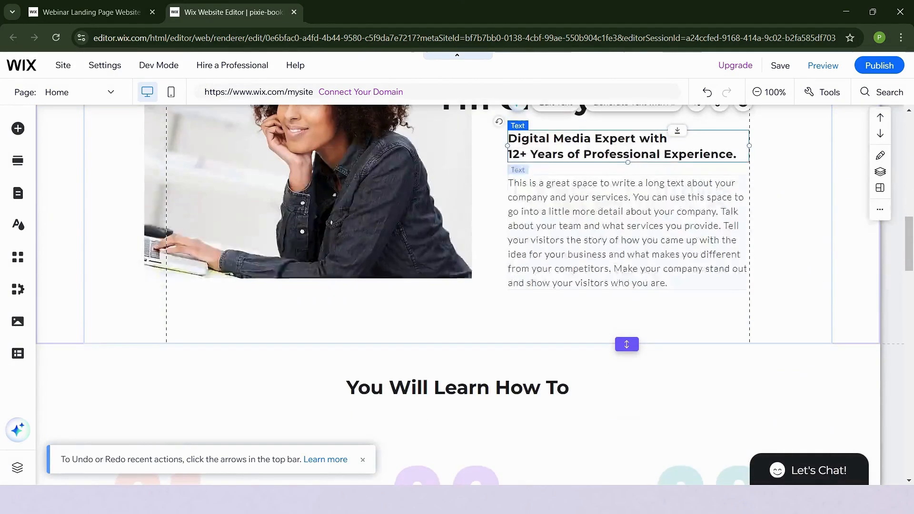
pyautogui.scroll(3, 619, 326)
pyautogui.scroll(2, 628, 352)
pyautogui.scroll(-1, 628, 352)
pyautogui.write('Accountant')
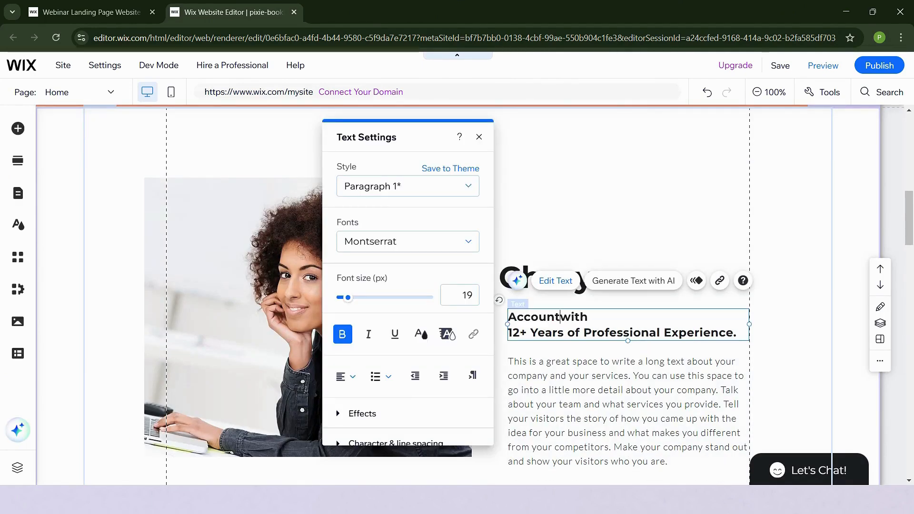
pyautogui.press('BackSpace')
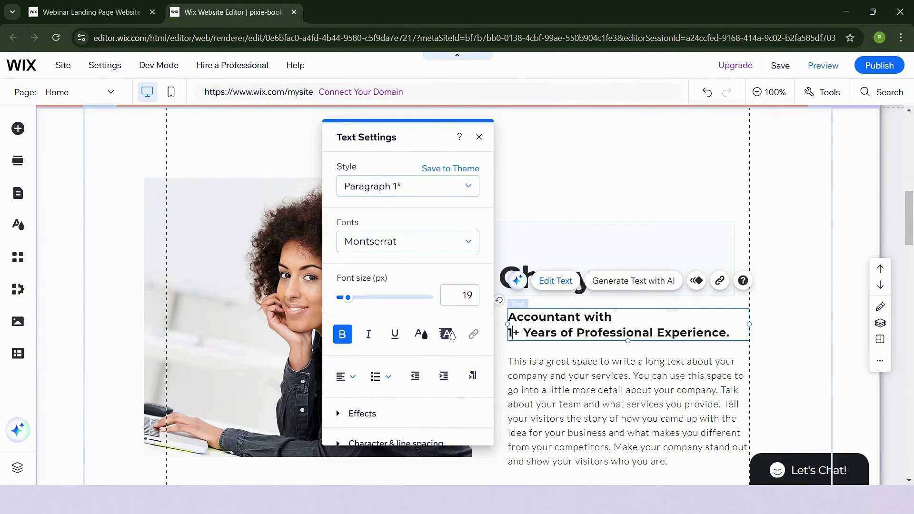
pyautogui.write('5')
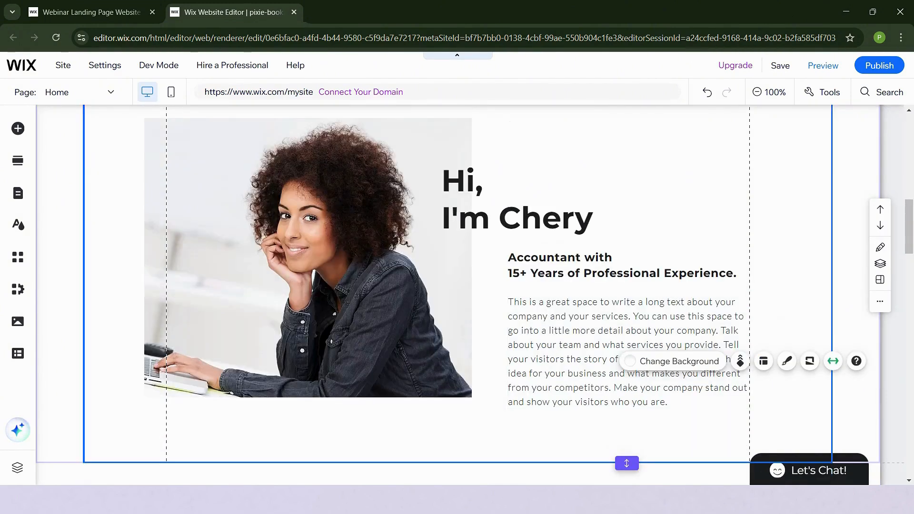
pyautogui.click(629, 352)
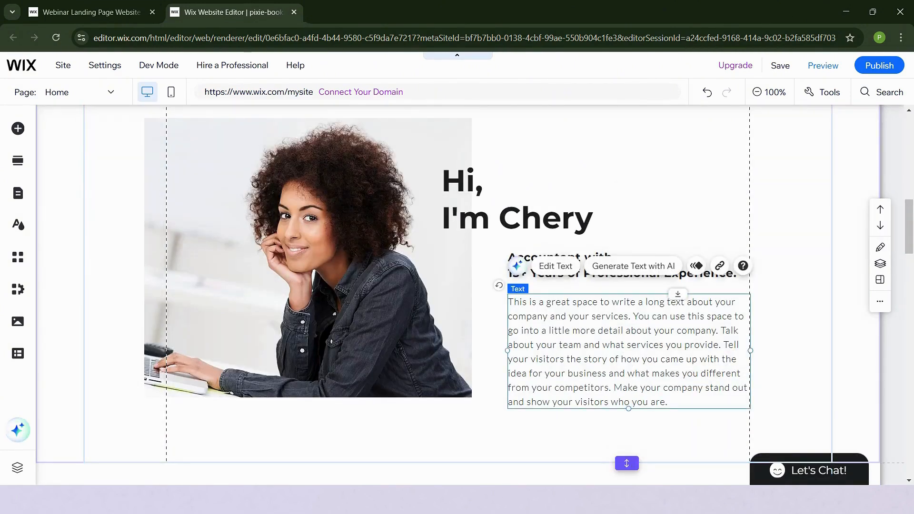
pyautogui.click(763, 195)
pyautogui.doubleClick(628, 344)
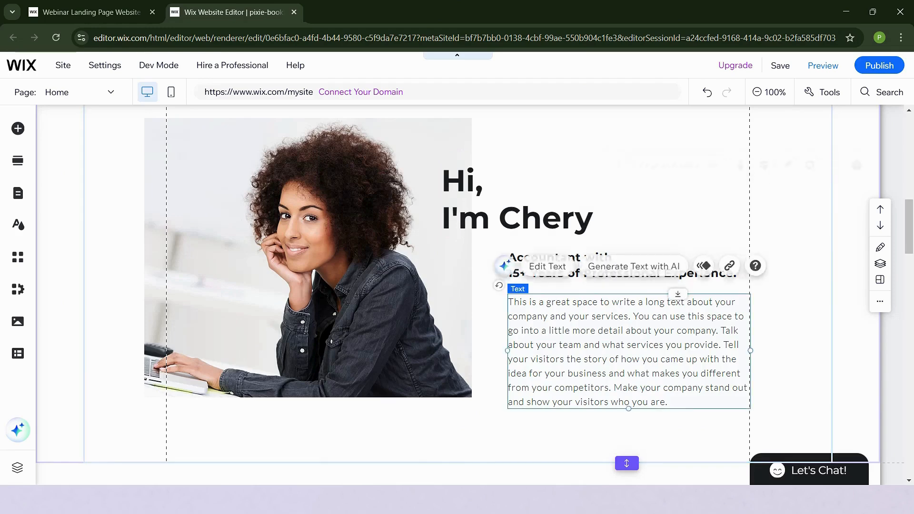
pyautogui.click(546, 219)
# Replace the profile photo with a Media from Wix portrait of a long-haired woman in a dark blazer, searching for "formal profile"
pyautogui.click(333, 295)
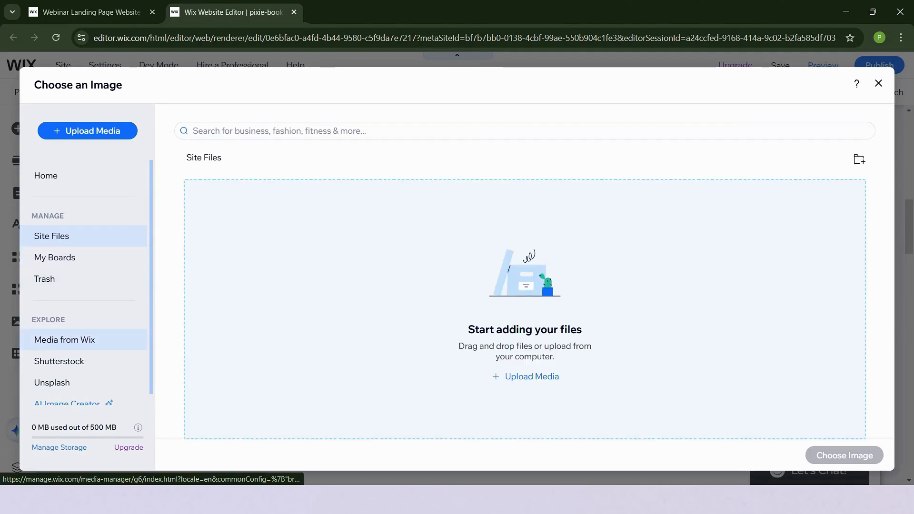
pyautogui.click(88, 130)
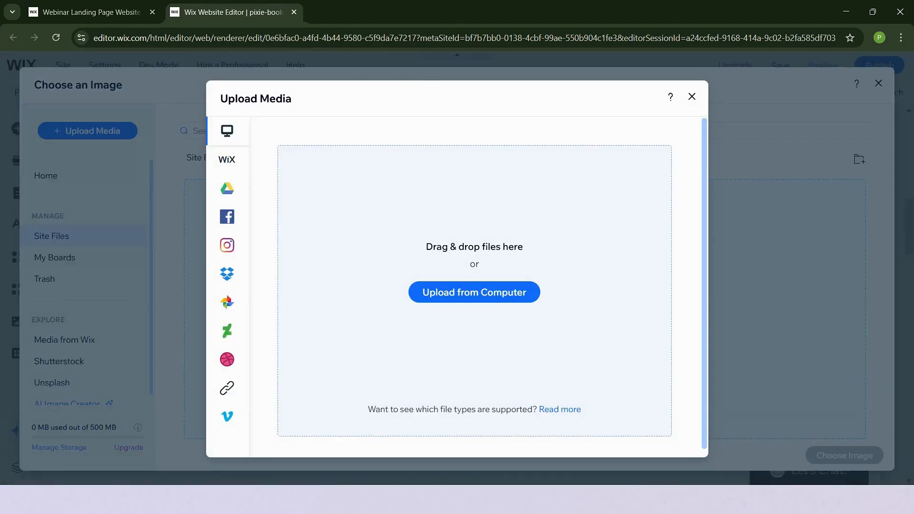
pyautogui.click(692, 97)
pyautogui.click(65, 340)
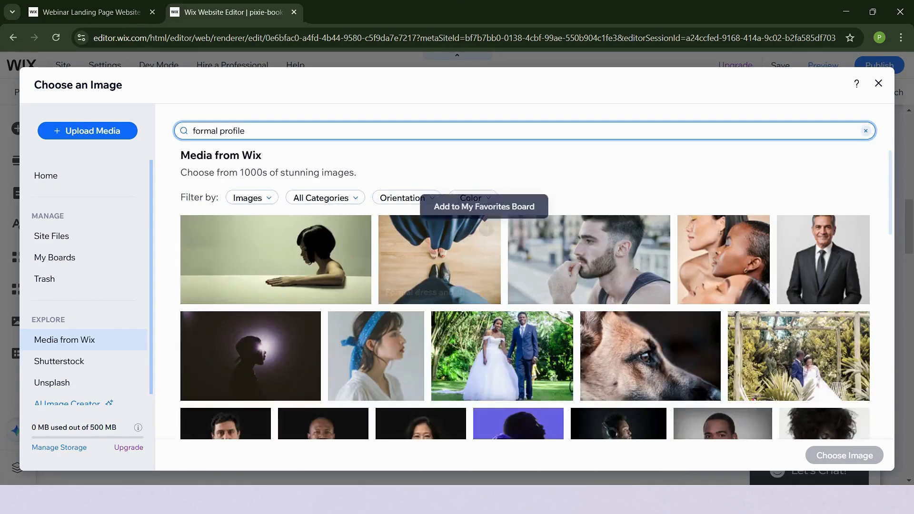
pyautogui.scroll(-6, 486, 231)
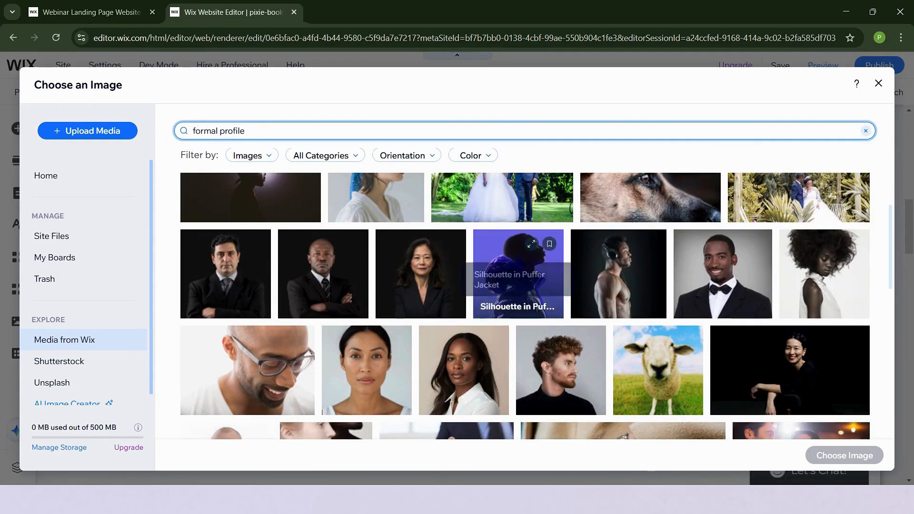
pyautogui.scroll(-9, 562, 266)
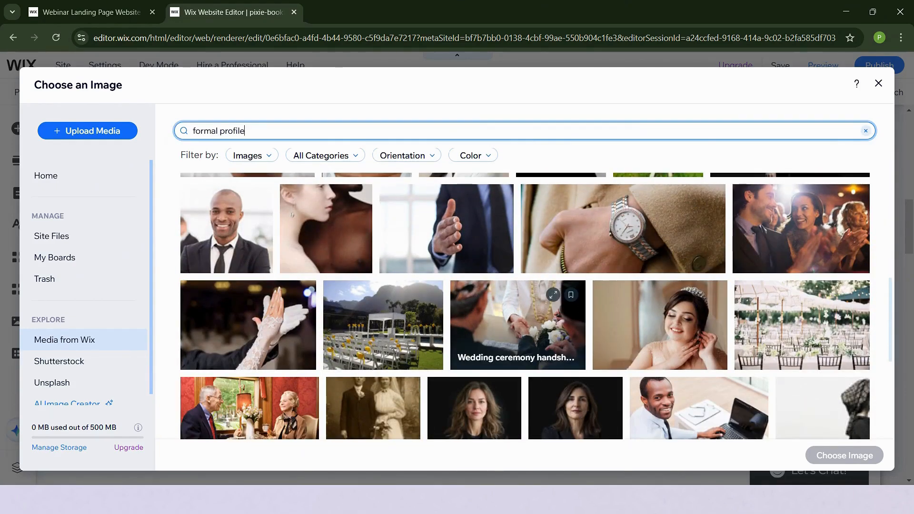
pyautogui.scroll(-2, 524, 305)
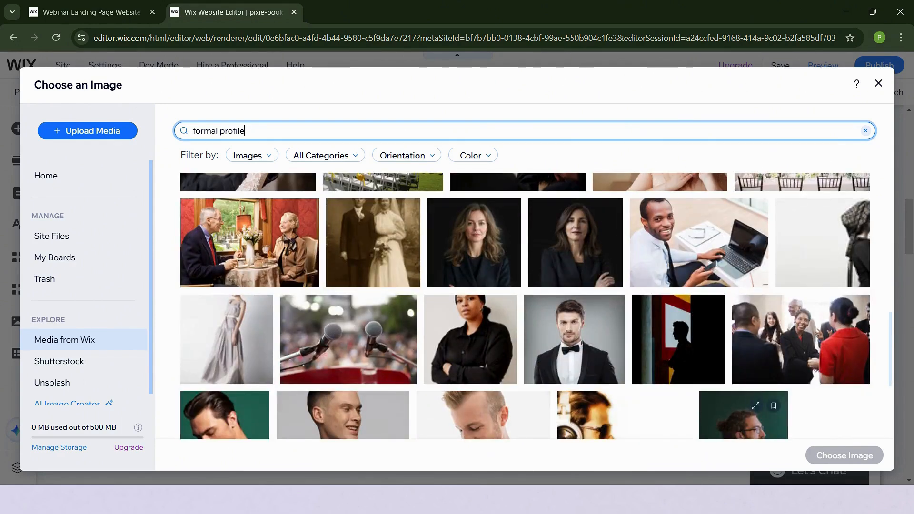
pyautogui.click(475, 243)
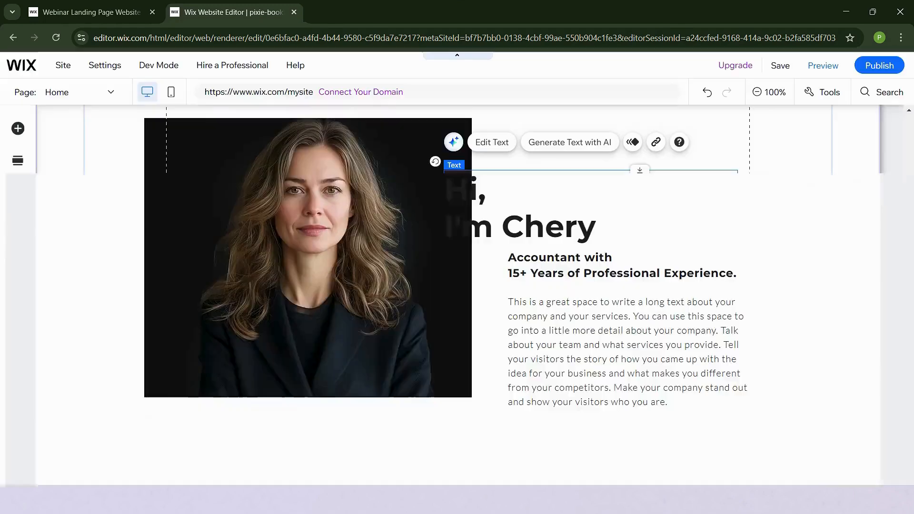
# Move the greeting heading clear of the profile photo and replace the first name in it with the owner's
pyautogui.moveTo(547, 225); pyautogui.dragTo(581, 222)
pyautogui.doubleClick(582, 223)
pyautogui.doubleClick(582, 224)
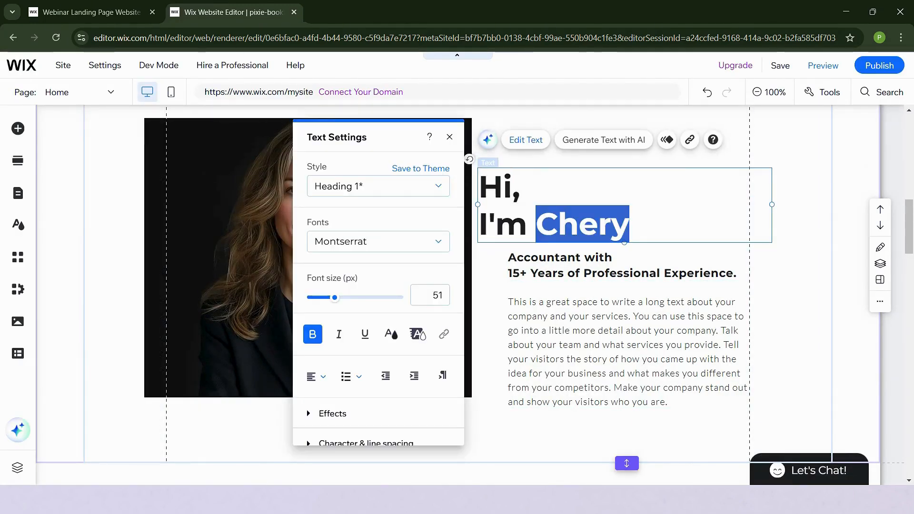
pyautogui.write('Pi')
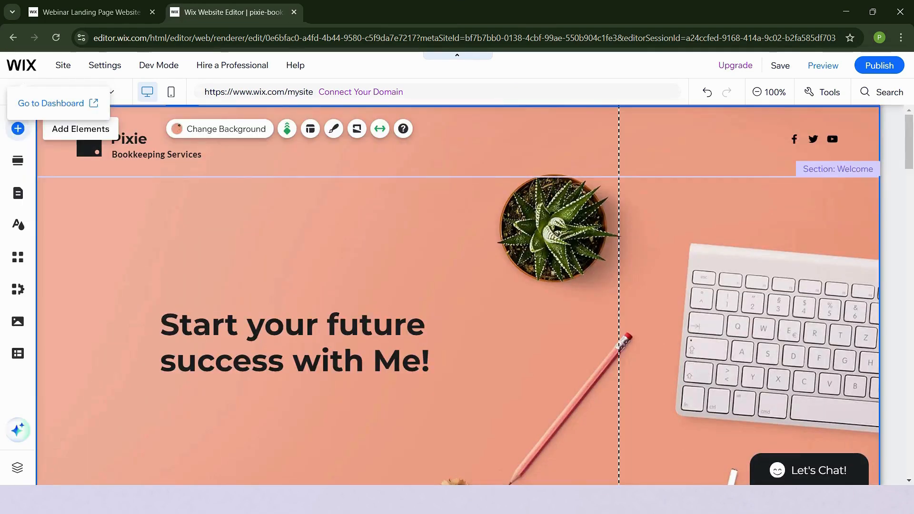
# Add a Business Title text element to the Welcome section and place it just below the main heading
pyautogui.click(18, 128)
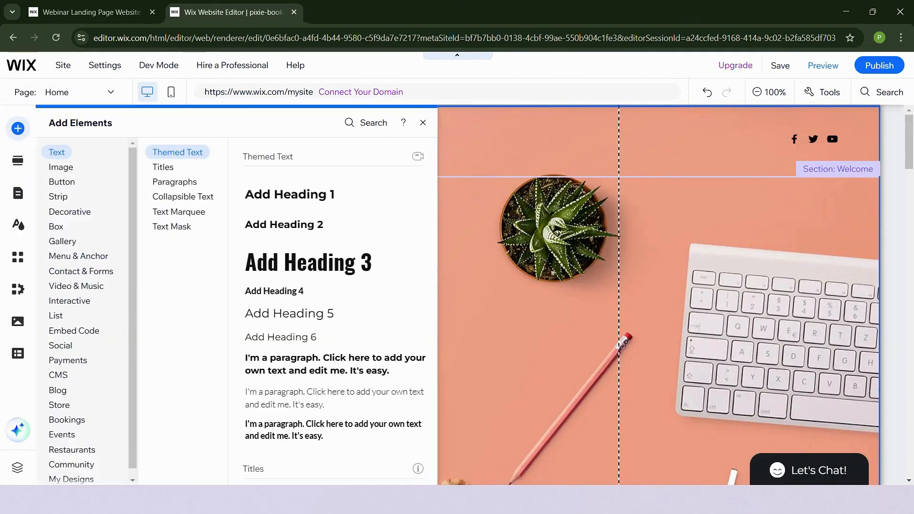
pyautogui.click(63, 167)
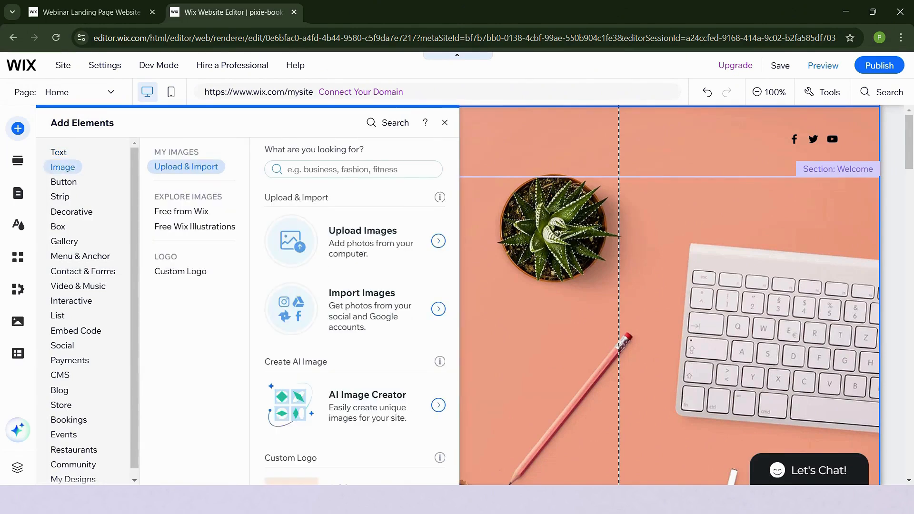
pyautogui.click(61, 197)
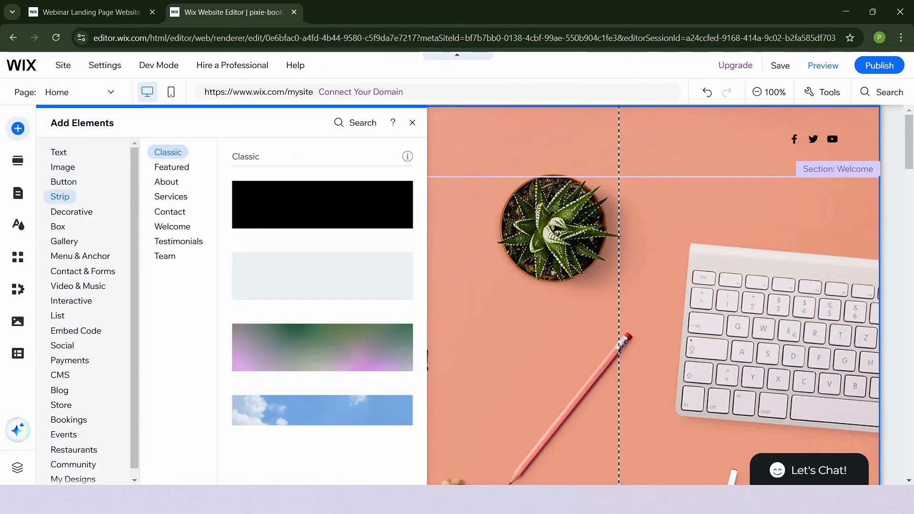
pyautogui.click(59, 152)
pyautogui.click(164, 167)
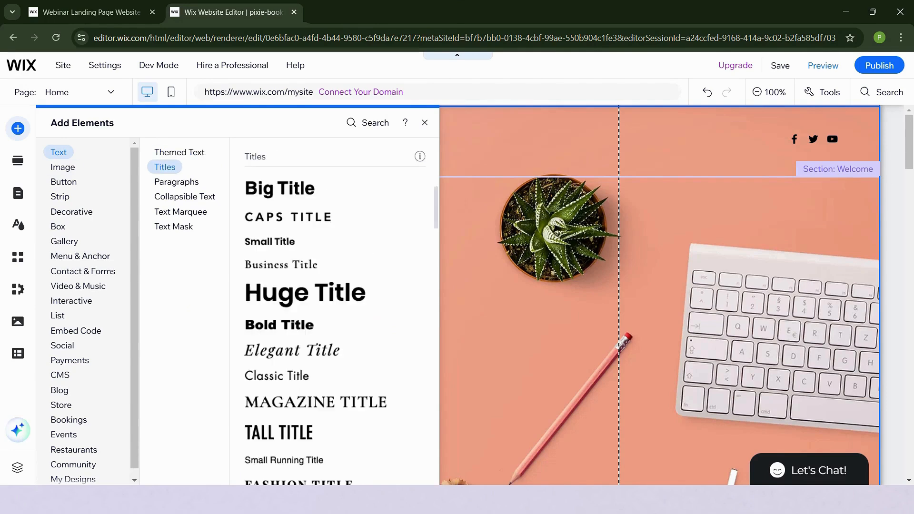
pyautogui.moveTo(286, 265); pyautogui.dragTo(619, 343)
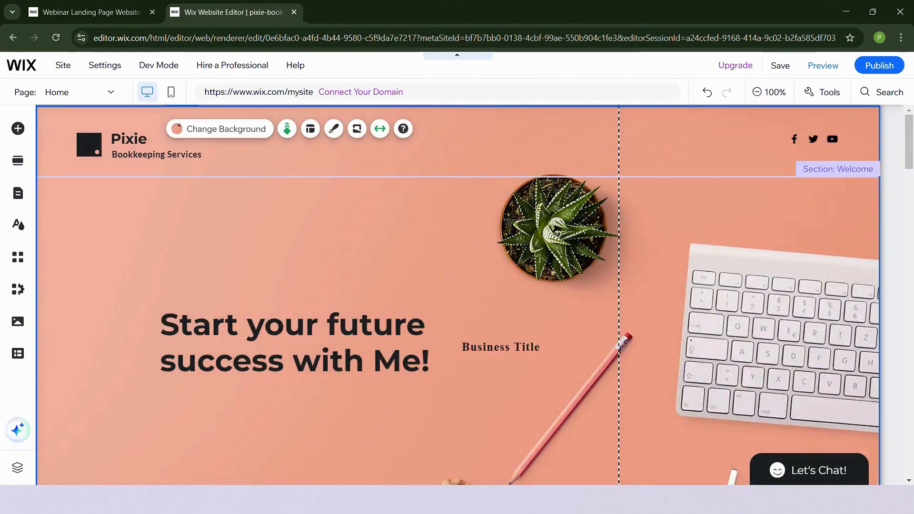
pyautogui.moveTo(500, 347); pyautogui.dragTo(194, 431)
# Replace the Business Title text with "Reliable & Professional Bookkeeping Services for Businesses"
pyautogui.scroll(-2, 195, 431)
pyautogui.doubleClick(195, 313)
pyautogui.write('Reliable')
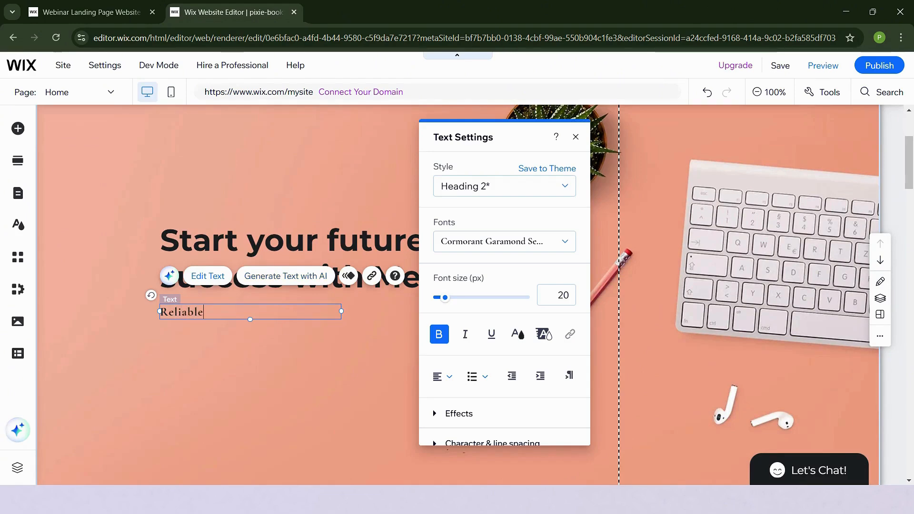
pyautogui.write(' & Professional Bookkeeping Services ')
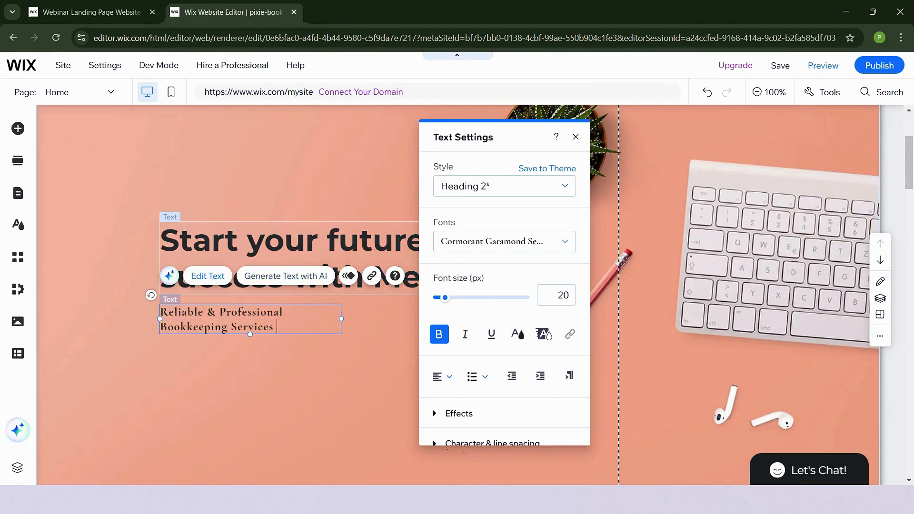
pyautogui.write('for Businesses')
pyautogui.press('Escape')
# Replace the profile section's paragraph with "Why Choose Me?", a blank line and the line "Accurate financial"
pyautogui.scroll(-5, 457, 286)
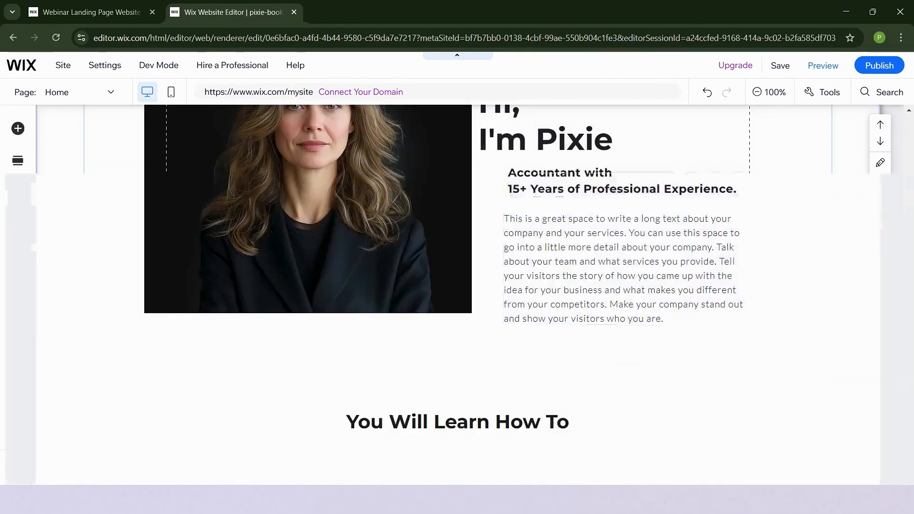
pyautogui.doubleClick(619, 266)
pyautogui.write('Why Choose Me?')
pyautogui.press('Return')
pyautogui.press('Return')
pyautogui.write('Accurate financial')
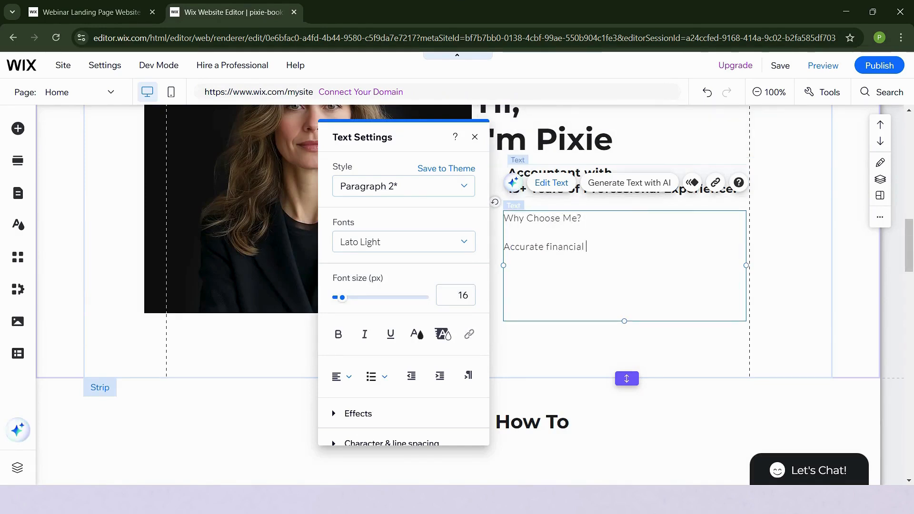
# Make the lines under "Why Choose Me?" a bulleted list with "Accurate financial records & reports" and "Affordable and reliable service"
pyautogui.click(677, 168)
pyautogui.doubleClick(516, 247)
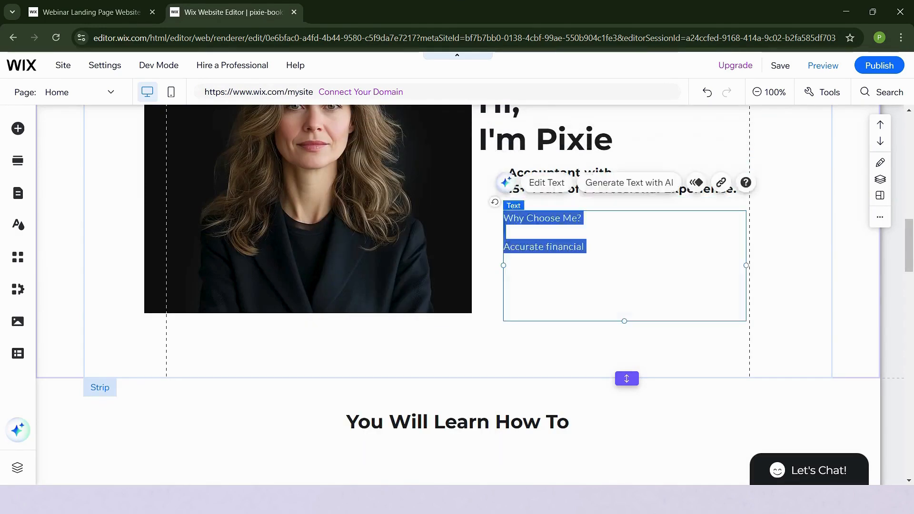
pyautogui.click(516, 247)
pyautogui.click(371, 377)
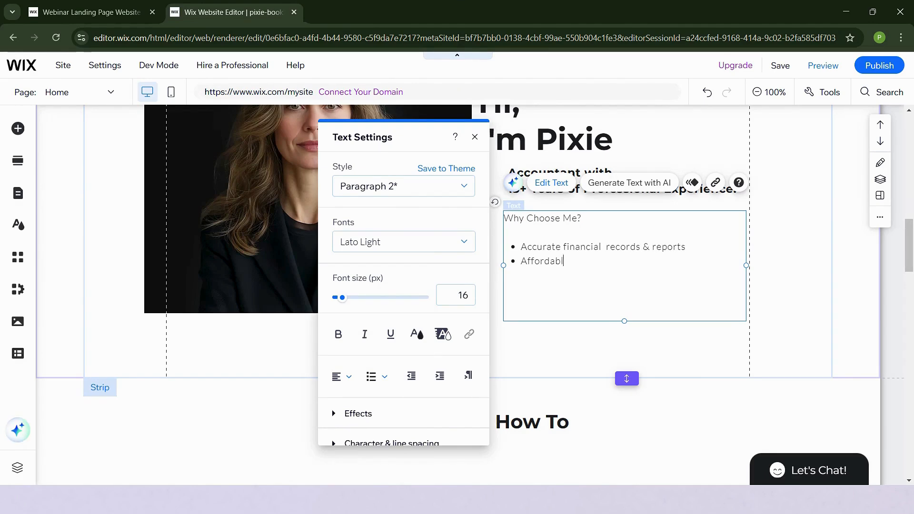
pyautogui.write('e and reliable service')
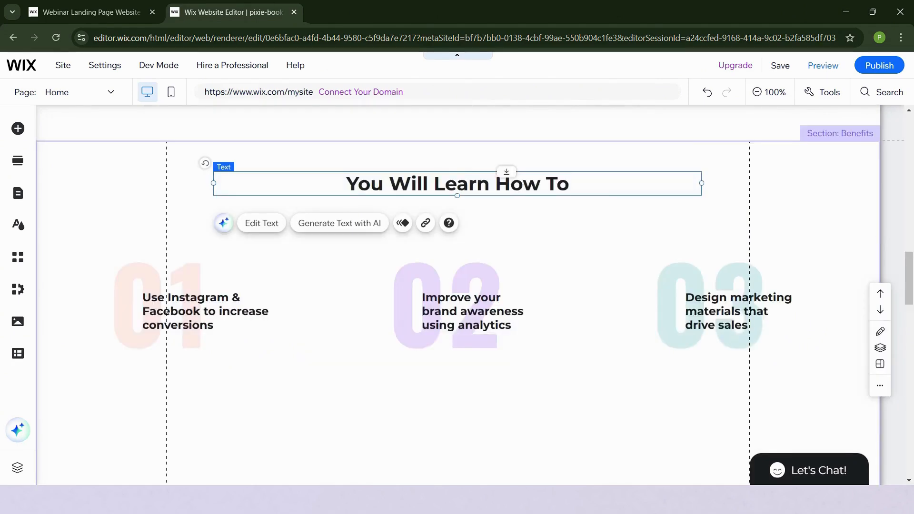
# Change the Benefits section heading to "My Services"
pyautogui.doubleClick(457, 184)
pyautogui.write('My')
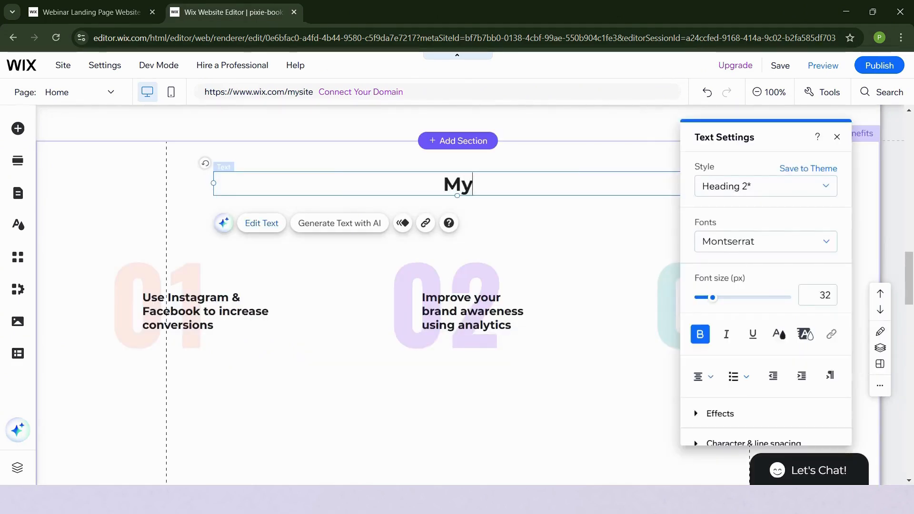
pyautogui.write(' Services')
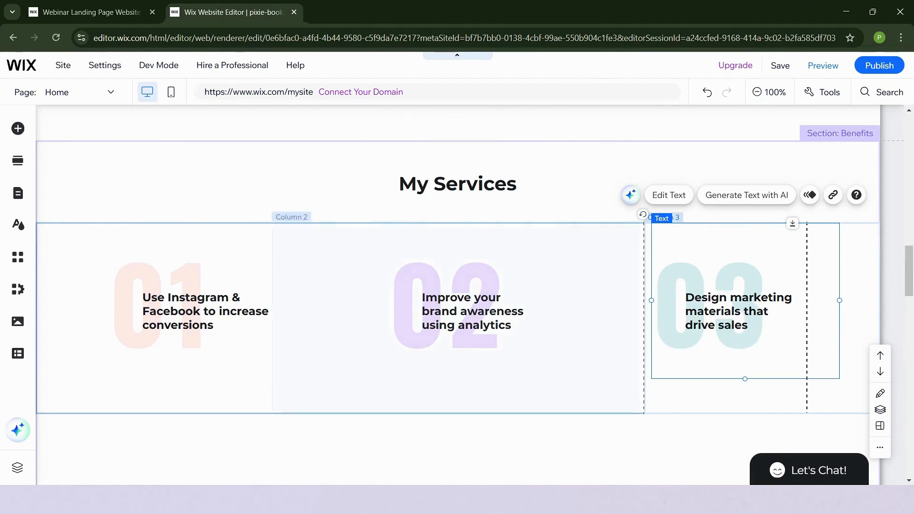
# Paste a copy of the 03 numeral into the empty area below the services row and change the first caption to "Bookkeeping & Data Entry"
pyautogui.scroll(-3, 404, 310)
pyautogui.rightClick(403, 310)
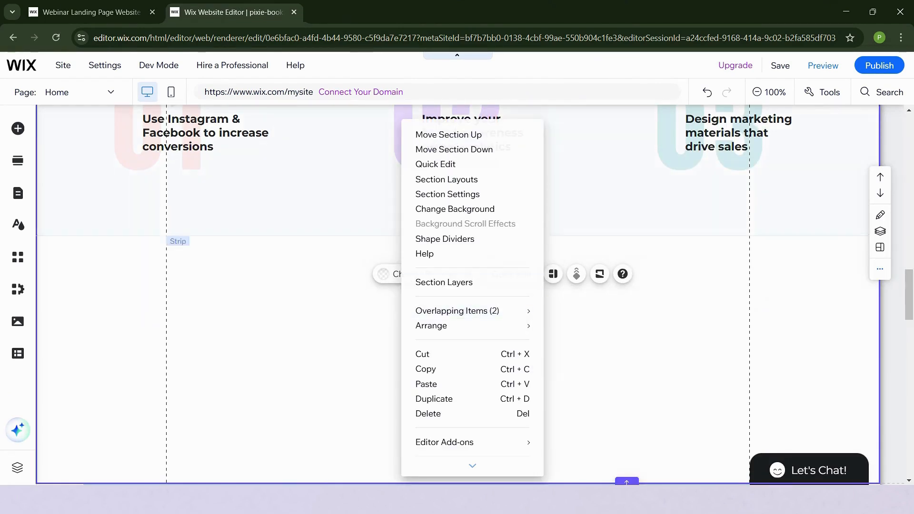
pyautogui.click(427, 384)
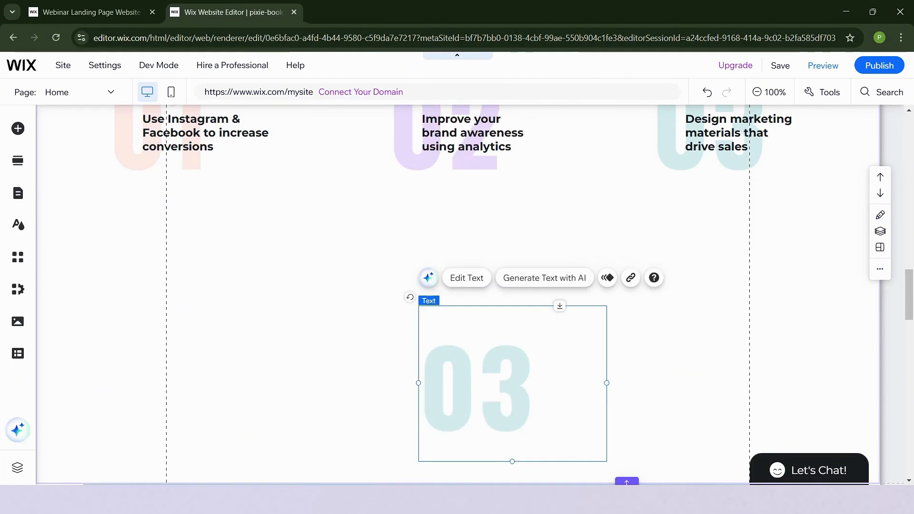
pyautogui.scroll(4, 458, 295)
pyautogui.doubleClick(204, 309)
pyautogui.write('Bookkeeping & Data Entry')
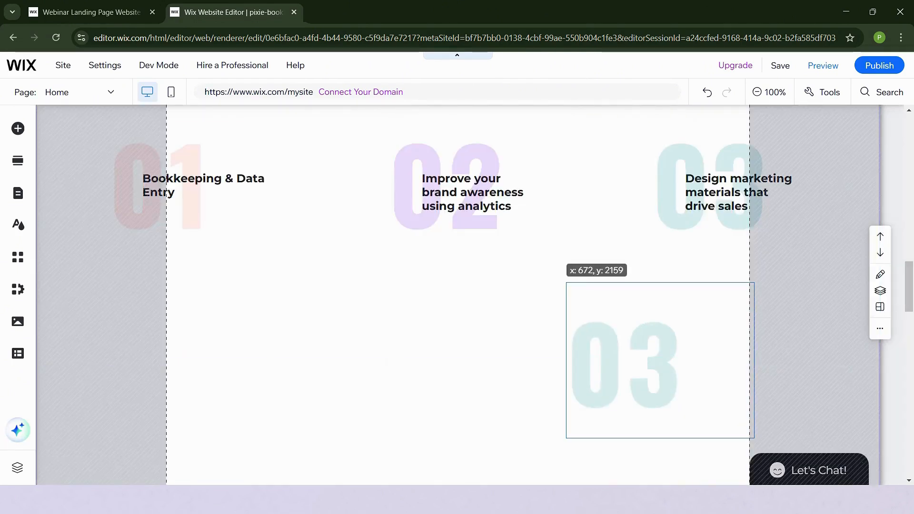
# Arrange the two 03 numerals in a second row and turn the right-hand one into a light grey 04
pyautogui.moveTo(624, 364); pyautogui.dragTo(630, 354)
pyautogui.moveTo(674, 215); pyautogui.dragTo(263, 385)
pyautogui.doubleClick(631, 355)
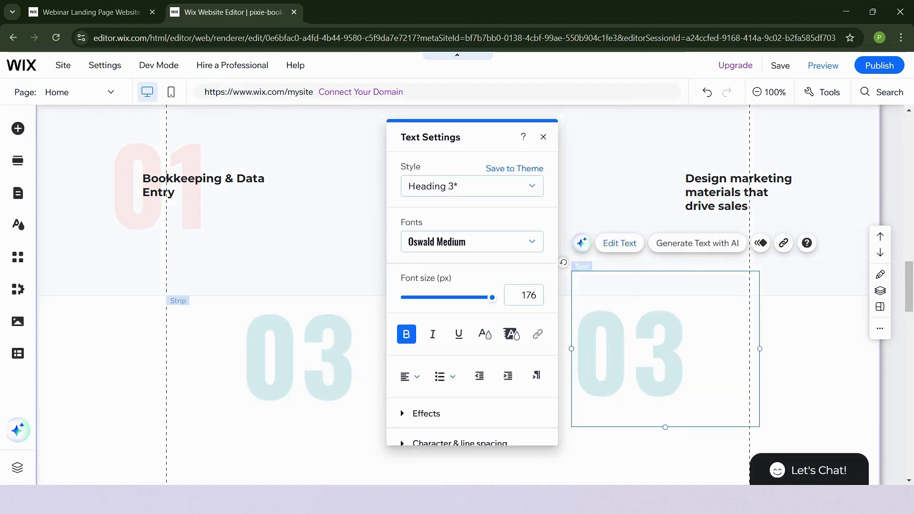
pyautogui.press('BackSpace')
pyautogui.write('4')
pyautogui.click(485, 335)
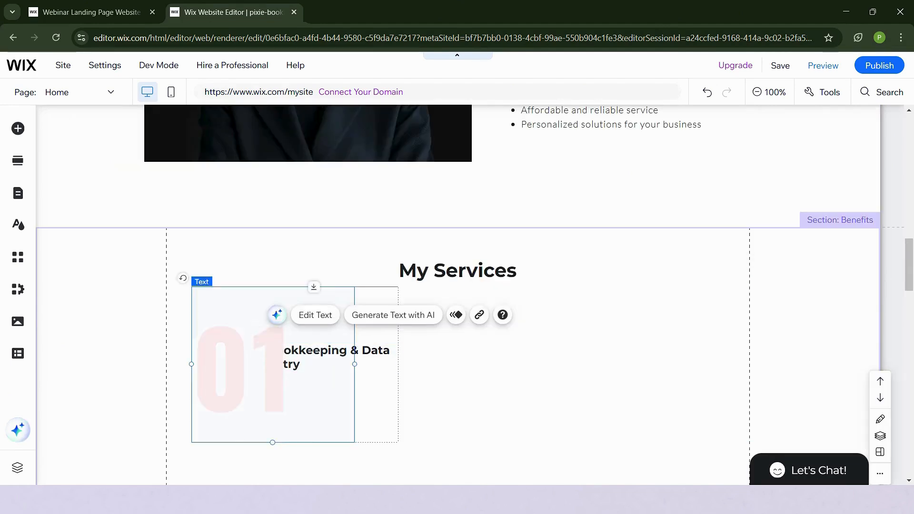
# Reorder the layers in the first service's group so the "Bookkeeping & Data Entry" caption shows in front of the 01 numeral
pyautogui.moveTo(237, 370)
pyautogui.mouseDown()
pyautogui.moveTo(231, 343)
pyautogui.moveTo(237, 370)
pyautogui.mouseUp()
pyautogui.click(314, 356)
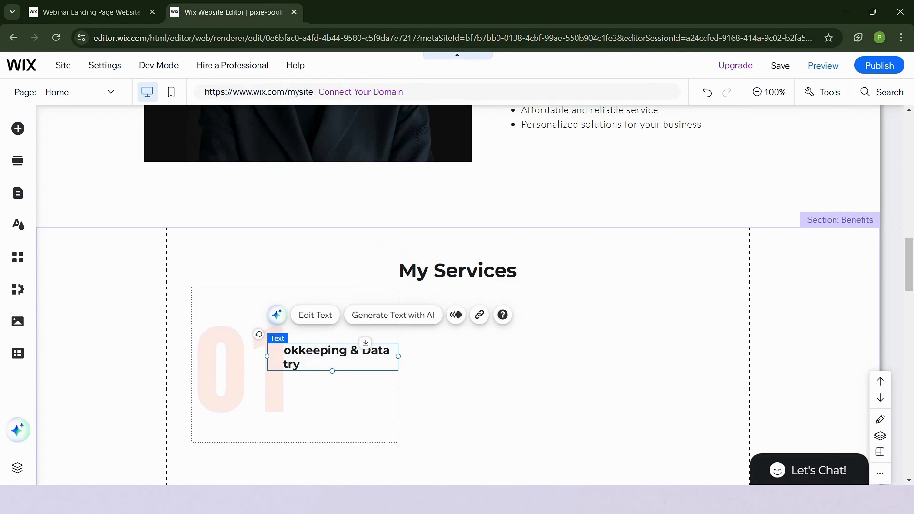
pyautogui.click(316, 315)
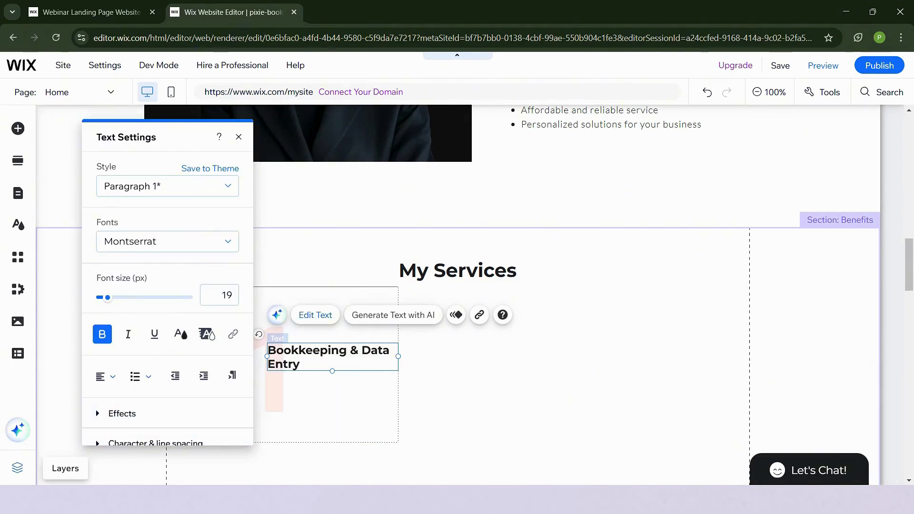
pyautogui.click(17, 467)
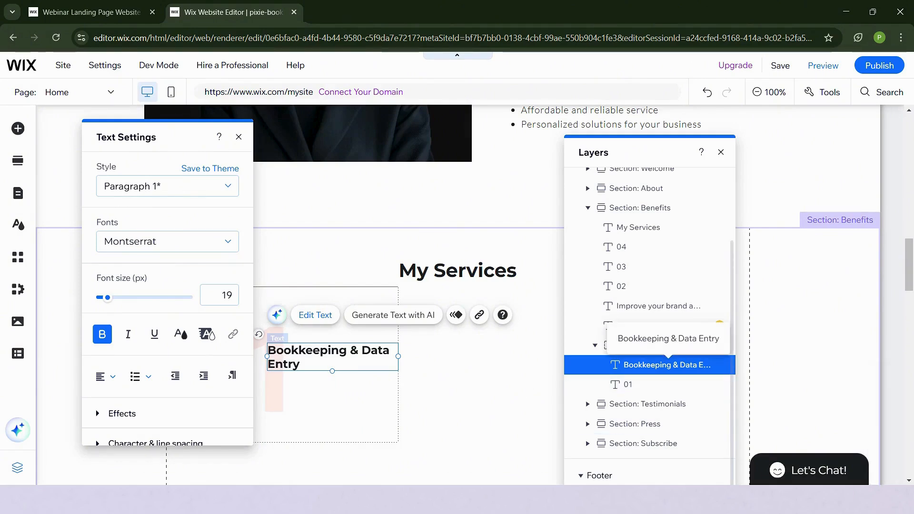
pyautogui.moveTo(667, 366); pyautogui.dragTo(667, 403)
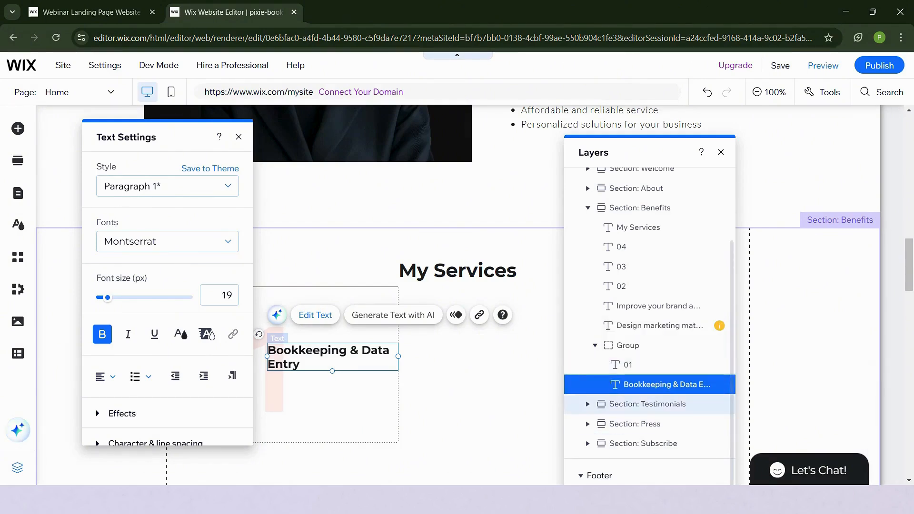
pyautogui.scroll(-1, 457, 334)
pyautogui.click(505, 310)
pyautogui.click(18, 468)
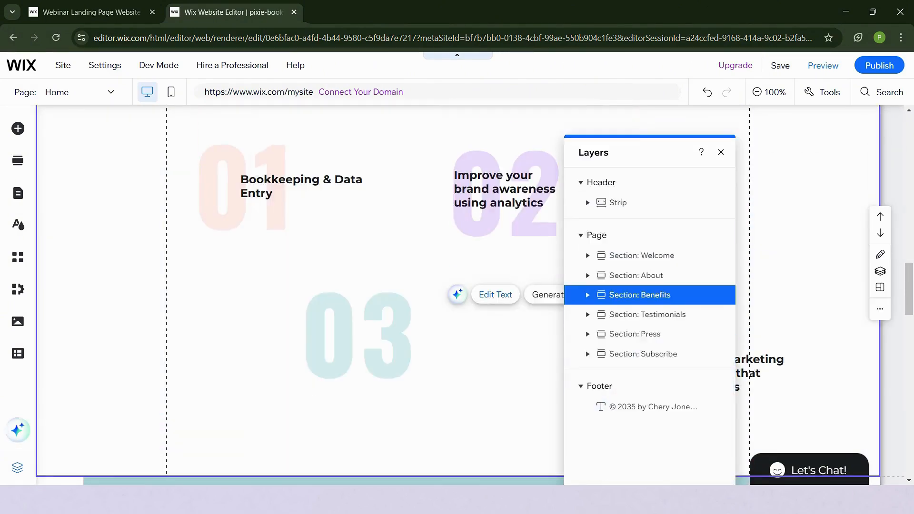
# Change the second service caption to "Bank Reconciliation" and position it over the 02 numeral
pyautogui.doubleClick(493, 189)
pyautogui.write('Bank Reconciliation')
pyautogui.moveTo(495, 184); pyautogui.dragTo(547, 188)
# Duplicate a caption and place "Financial Reports" over the 03 numeral and "Expense Tracking" over the 04 numeral
pyautogui.hotkey('ctrl', 'c')
pyautogui.hotkey('ctrl', 'v')
pyautogui.moveTo(731, 373); pyautogui.dragTo(720, 313)
pyautogui.write('Financial Reports')
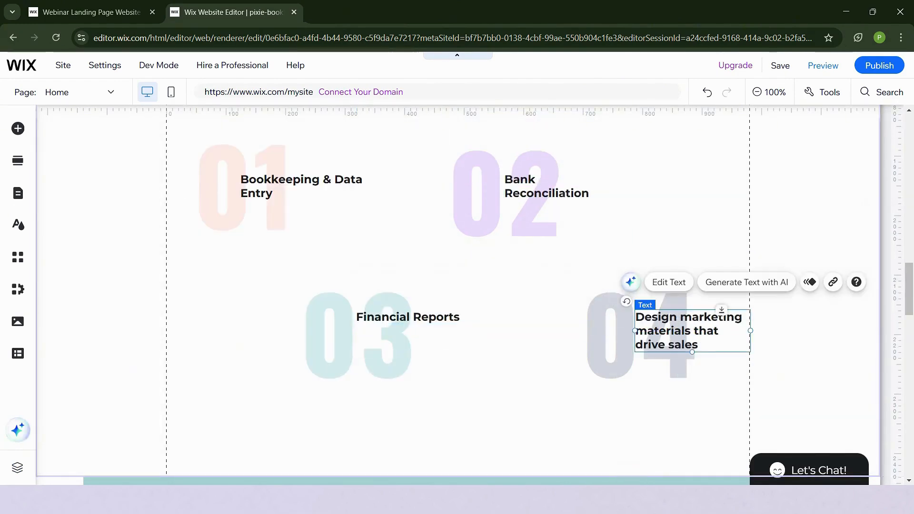
pyautogui.write('Expense Tracking')
pyautogui.moveTo(414, 317)
pyautogui.mouseDown()
pyautogui.moveTo(414, 343)
pyautogui.moveTo(414, 335)
pyautogui.mouseUp()
pyautogui.moveTo(688, 317); pyautogui.dragTo(688, 335)
pyautogui.click(524, 305)
# Replace the first testimonial's text with "Excellent work! So Detail-oriented, Organized, and Flexible!"
pyautogui.scroll(-10, 457, 305)
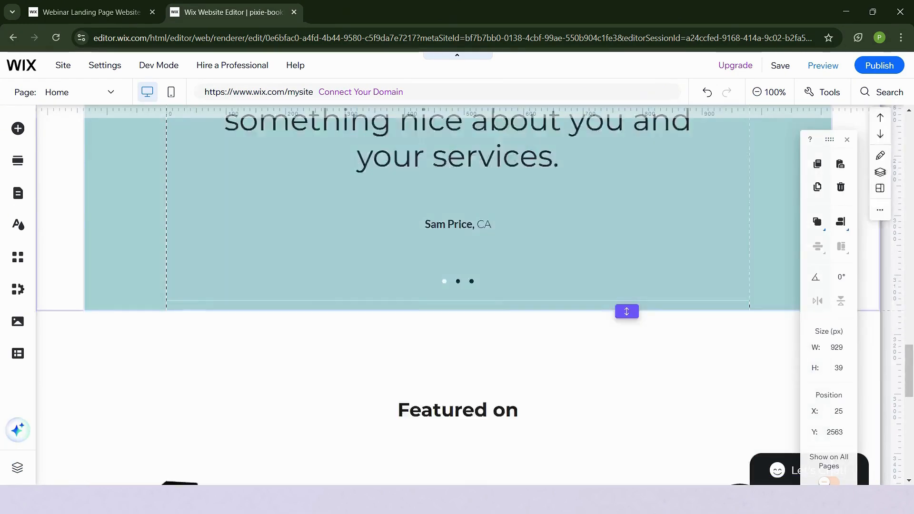
pyautogui.scroll(3, 458, 286)
pyautogui.doubleClick(457, 281)
pyautogui.write('Excellent work!')
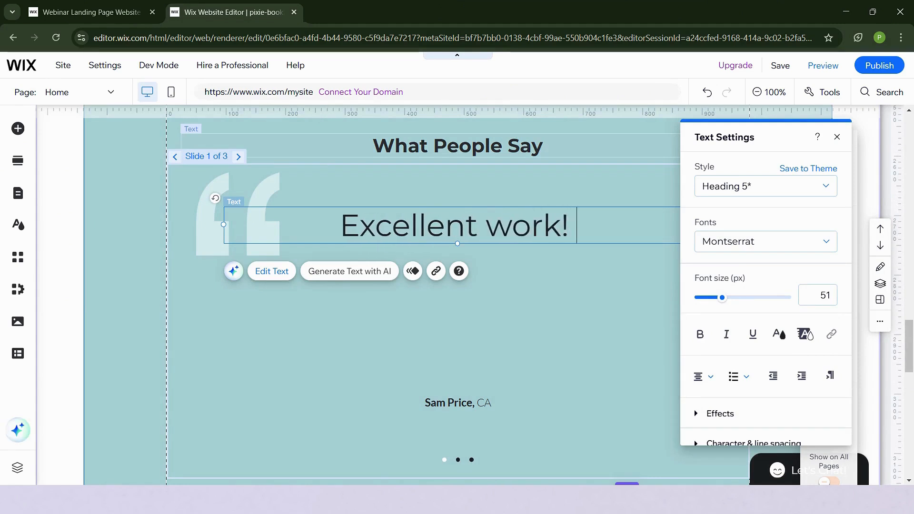
pyautogui.write(' So Detail-oriented, Organized')
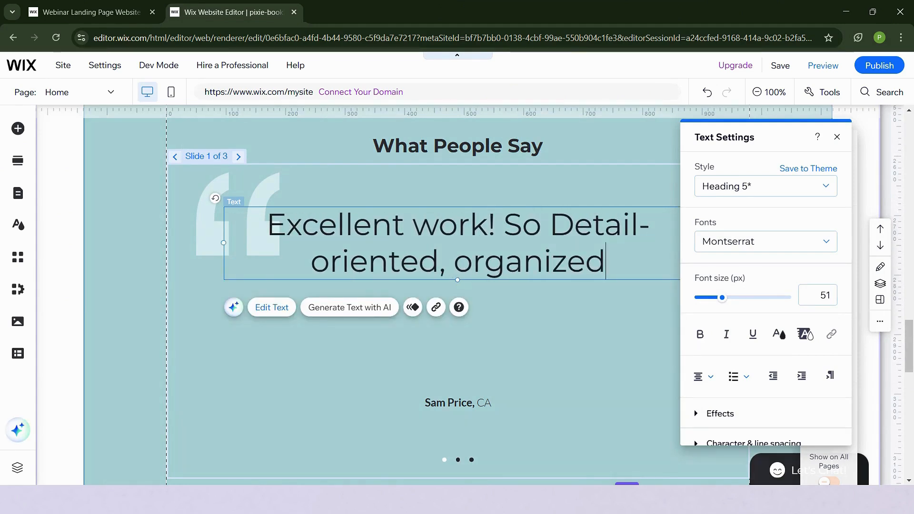
pyautogui.write(', and ')
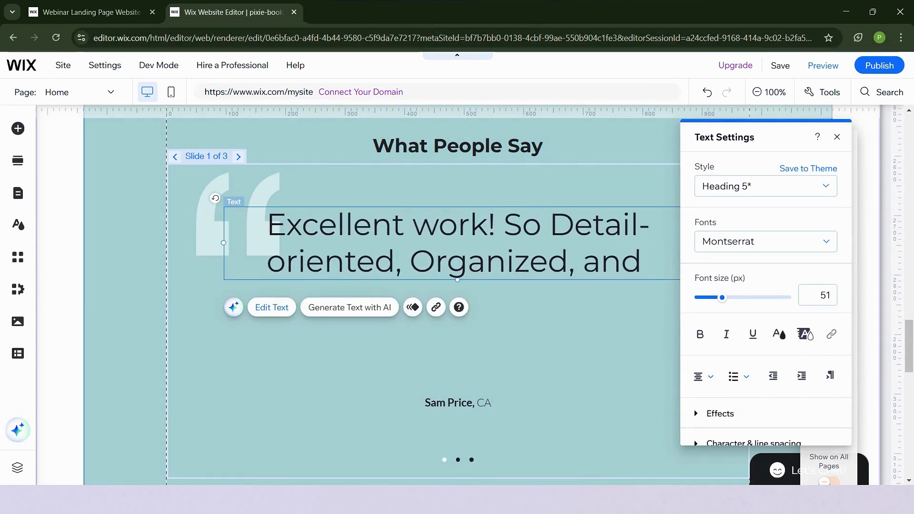
pyautogui.write('Flexible')
pyautogui.scroll(3, 457, 295)
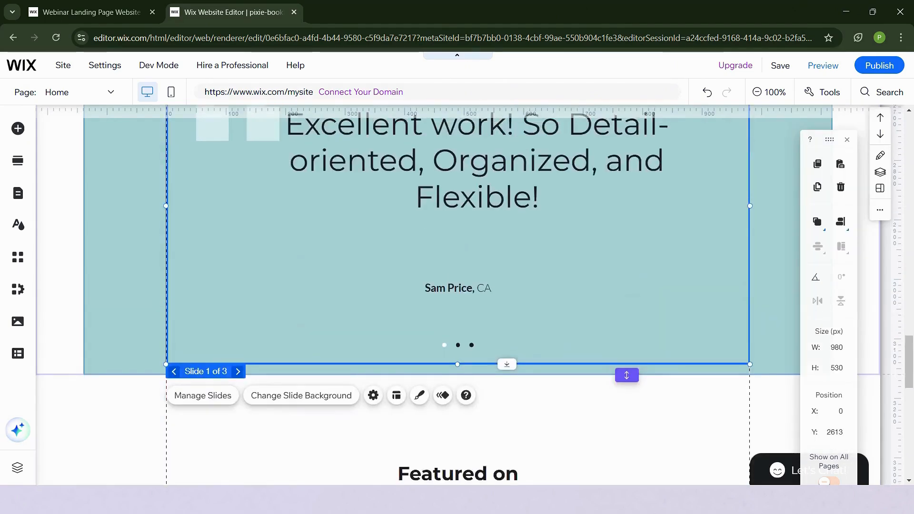
# Examine the second slide of the testimonials slideshow and return to the first slide
pyautogui.scroll(-2, 457, 295)
pyautogui.click(238, 367)
pyautogui.scroll(2, 238, 367)
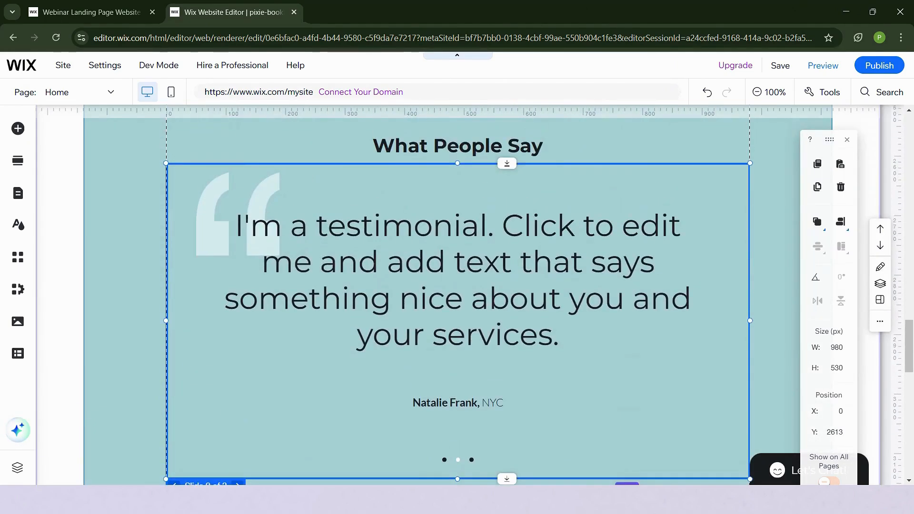
pyautogui.scroll(-2, 238, 368)
pyautogui.click(175, 368)
pyautogui.scroll(3, 174, 368)
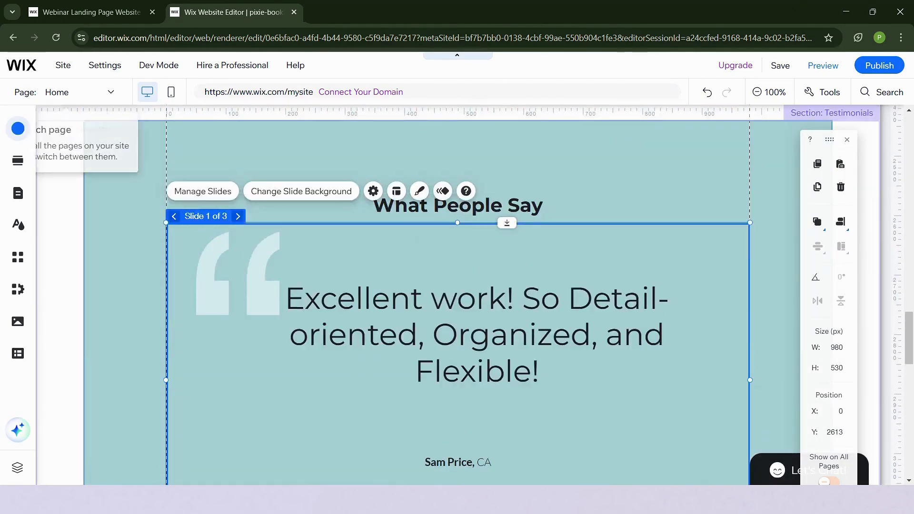
pyautogui.scroll(-1, 458, 296)
# Search the editor for "slider" and open the Slider Galleries result
pyautogui.click(18, 128)
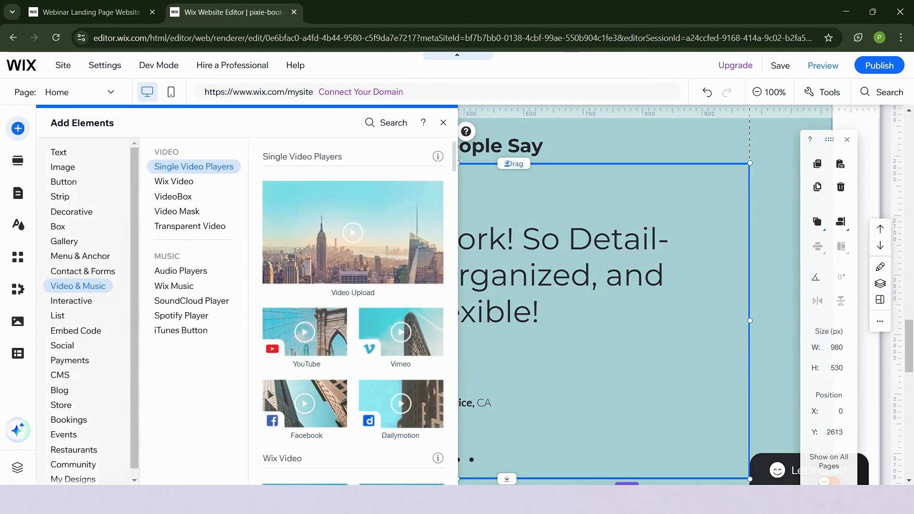
pyautogui.click(393, 123)
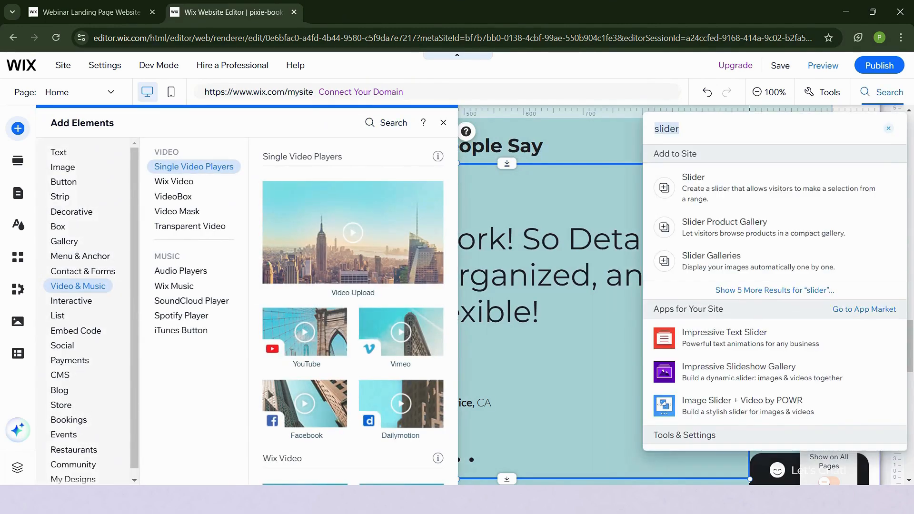
pyautogui.click(712, 261)
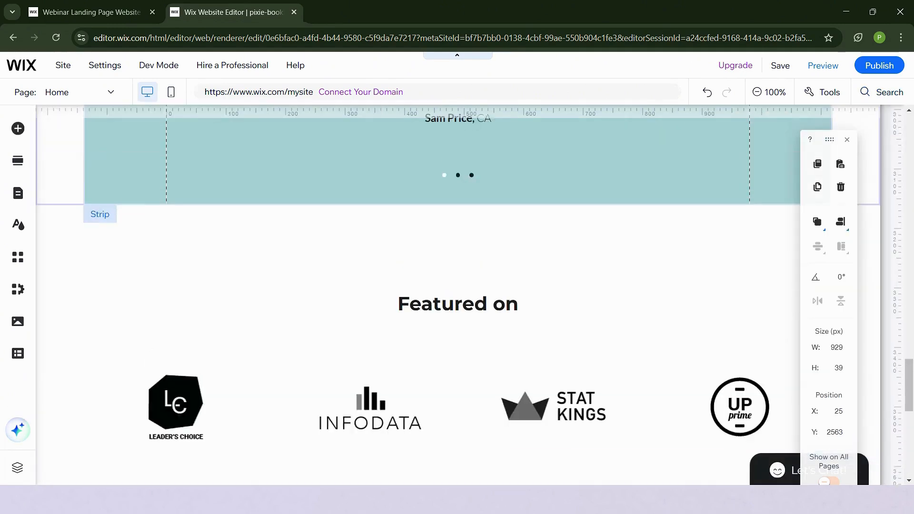
# Delete the "Featured on" section with the company logos below the testimonials
pyautogui.click(305, 267)
pyautogui.scroll(-2, 457, 295)
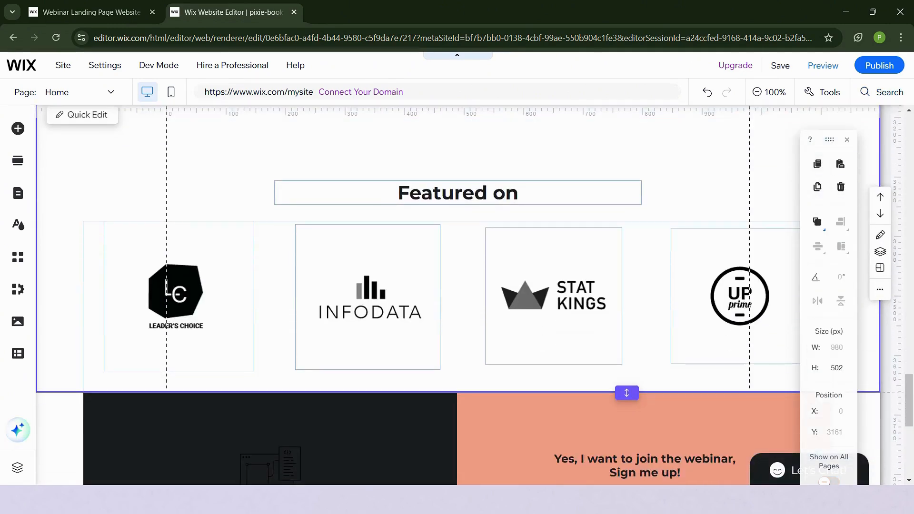
pyautogui.scroll(3, 458, 295)
pyautogui.scroll(-2, 457, 295)
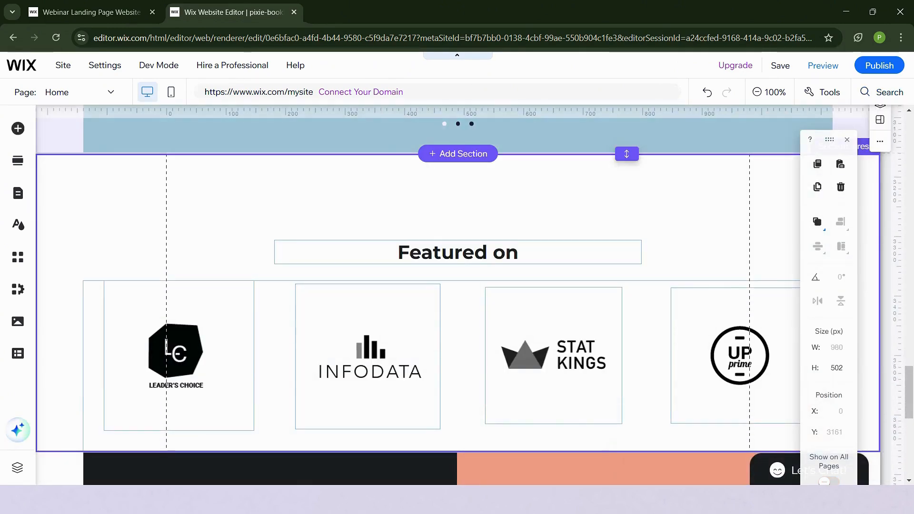
pyautogui.press('Delete')
pyautogui.scroll(-2, 296, 239)
pyautogui.click(295, 227)
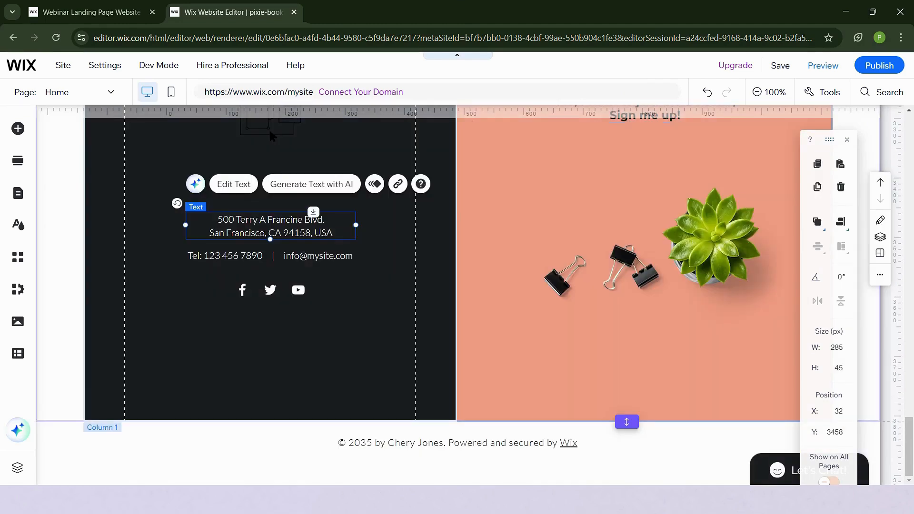
pyautogui.click(360, 274)
pyautogui.click(307, 256)
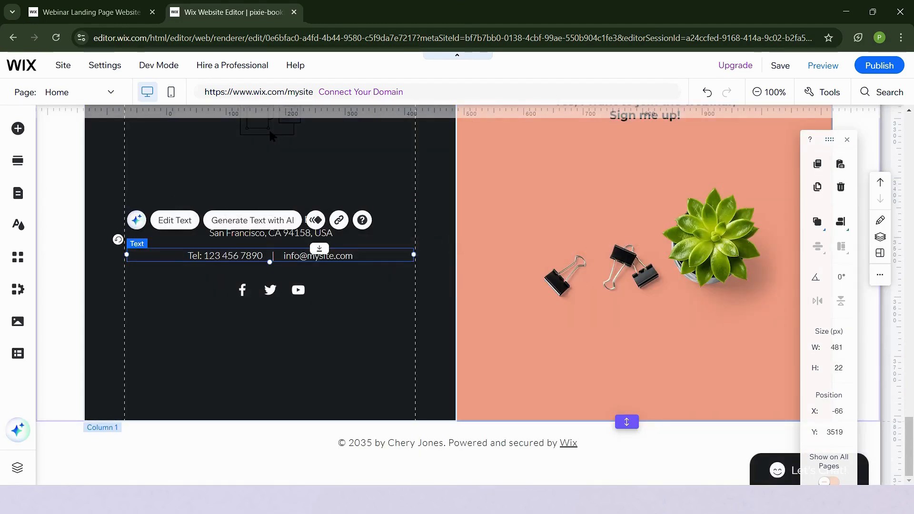
# Replace the webinar sign-up heading above the plant image with "Get a Free Consultation Today!"
pyautogui.scroll(2, 645, 214)
pyautogui.scroll(-1, 645, 215)
pyautogui.doubleClick(645, 168)
pyautogui.write('Get a Free Consultation Today!')
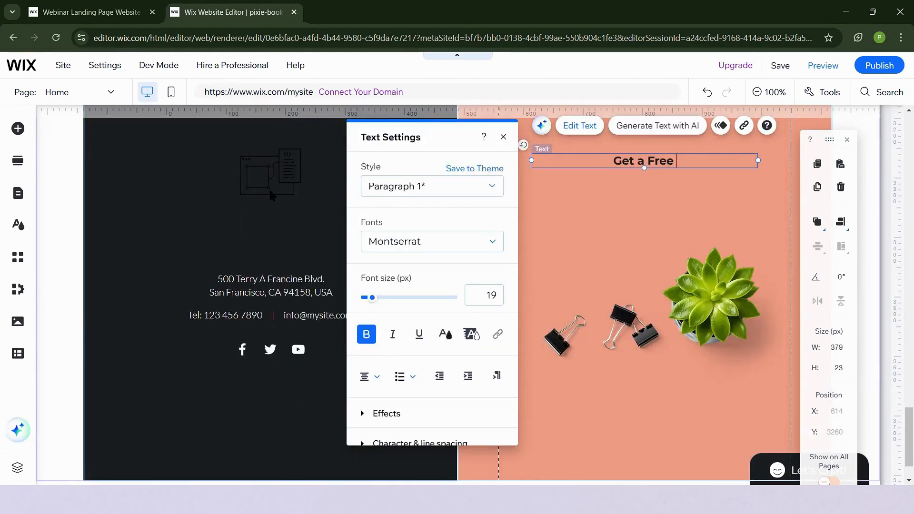
pyautogui.press('Escape')
# Open Quick Edit for the Welcome section, look over the page down to My Services, and close it
pyautogui.scroll(15, 269, 247)
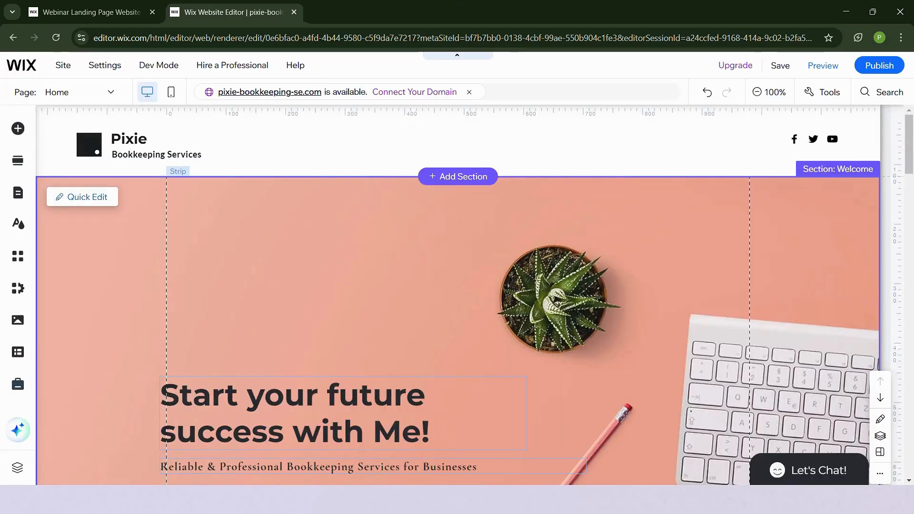
pyautogui.click(82, 197)
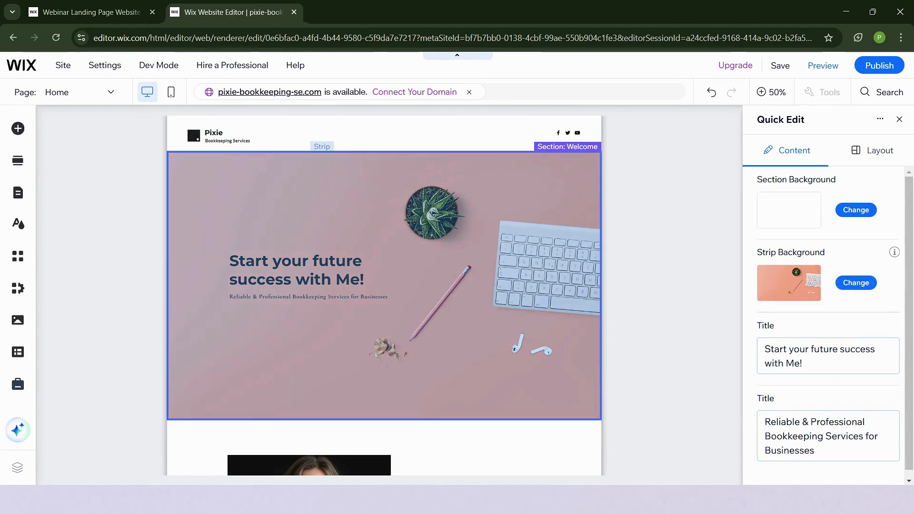
pyautogui.scroll(-15, 288, 300)
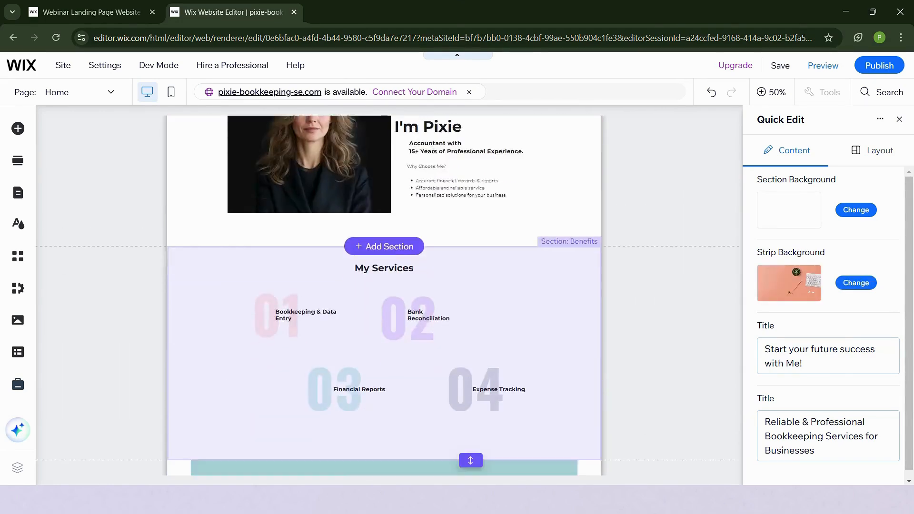
pyautogui.click(899, 120)
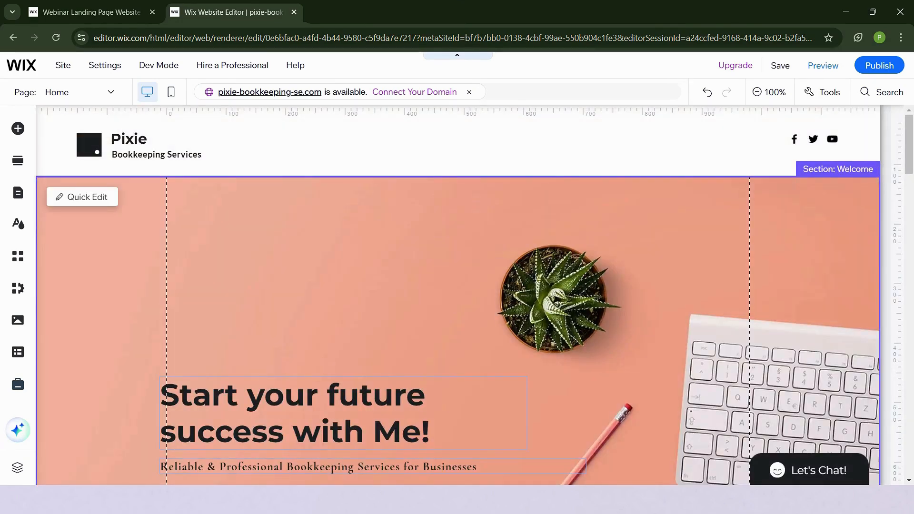
# View the live site and review its welcome, introduction, services, testimonial and contact sections down to the footer
pyautogui.moveTo(879, 66)
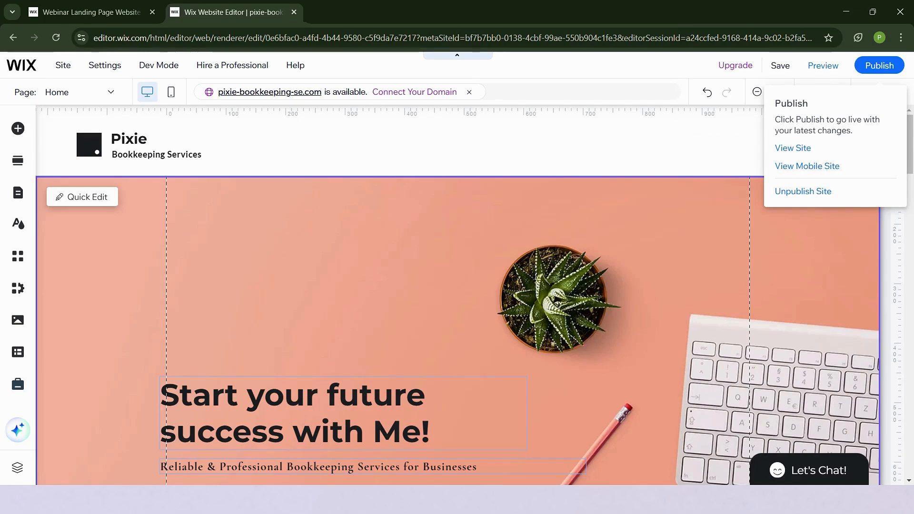
pyautogui.click(793, 148)
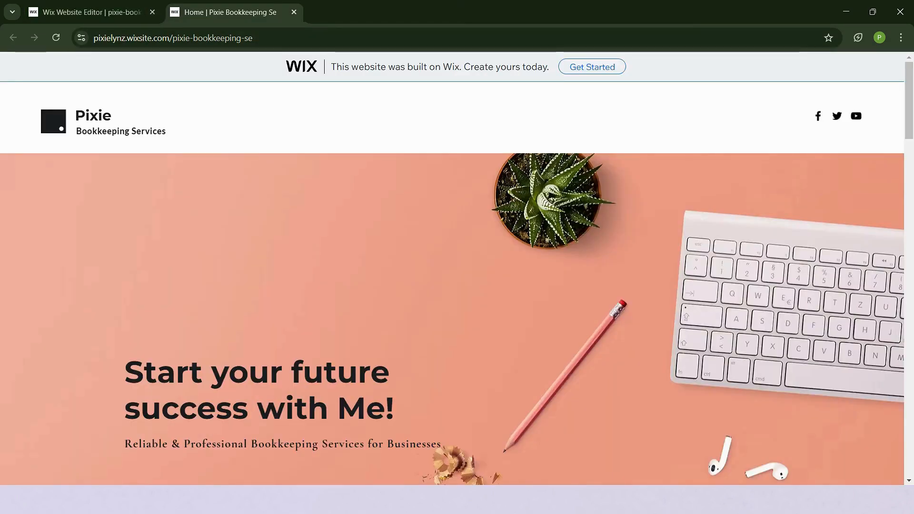
pyautogui.scroll(-6, 457, 286)
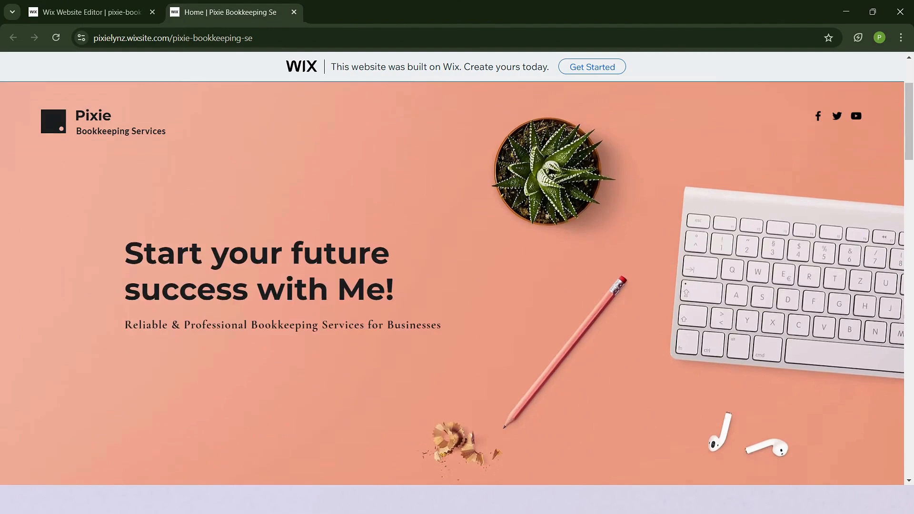
pyautogui.scroll(-8, 457, 286)
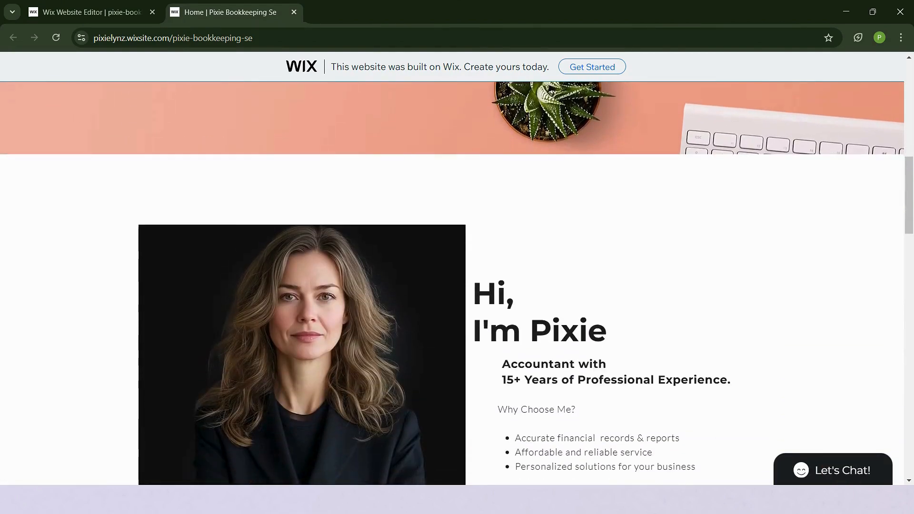
pyautogui.scroll(-9, 457, 286)
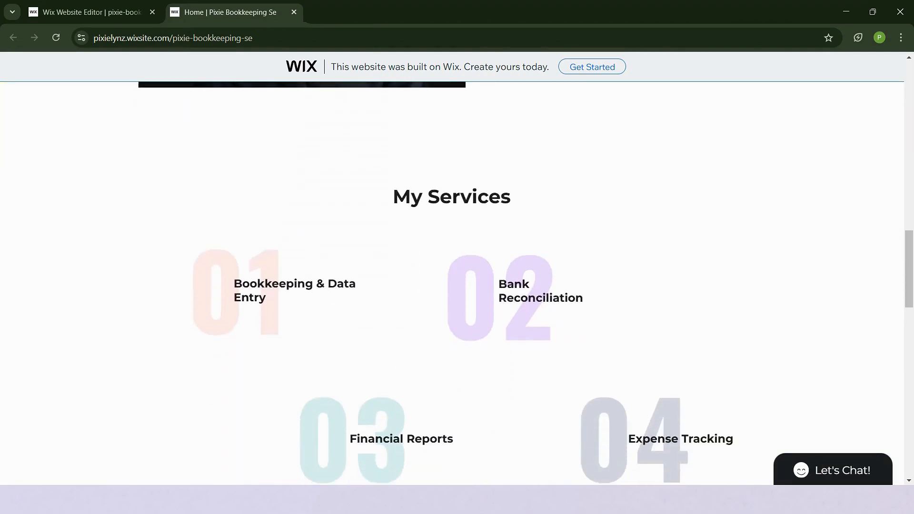
pyautogui.scroll(-14, 458, 286)
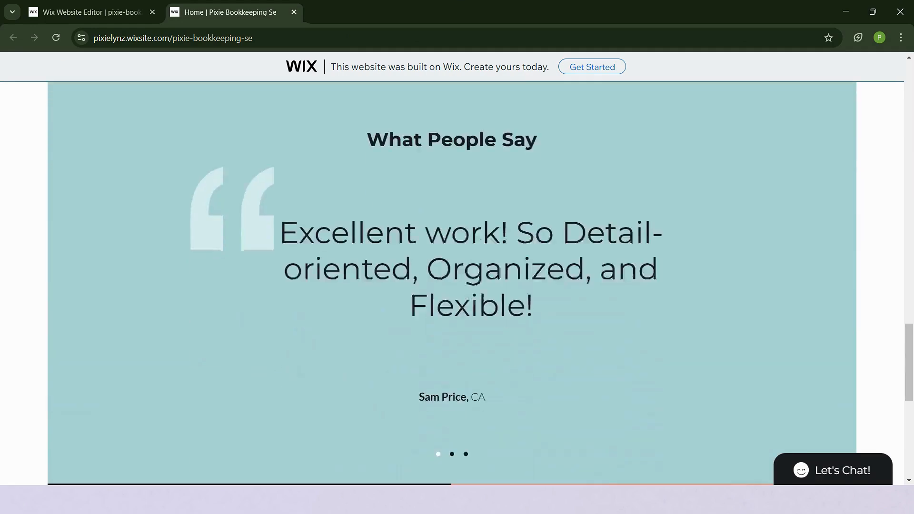
pyautogui.scroll(-2, 457, 286)
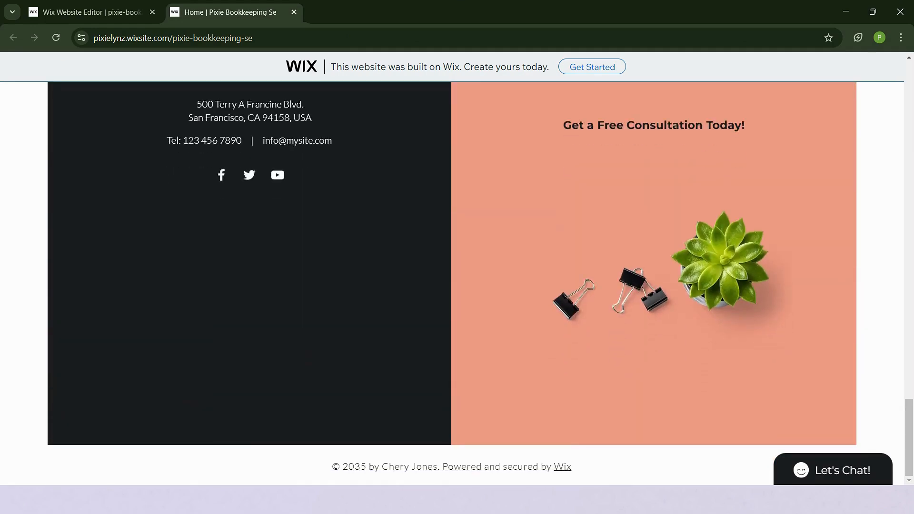
pyautogui.scroll(1, 458, 285)
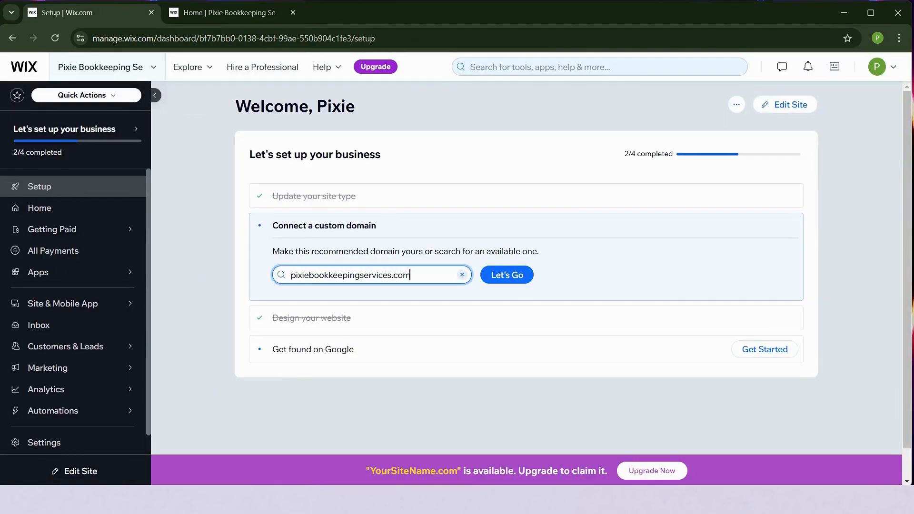
# Go from the site's dashboard to the list of all sites and start creating a new site
pyautogui.click(100, 67)
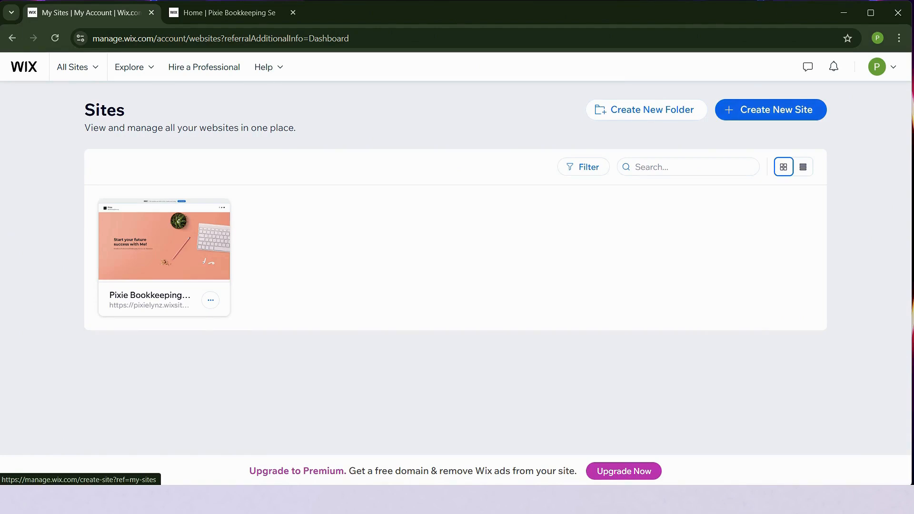
pyautogui.click(771, 109)
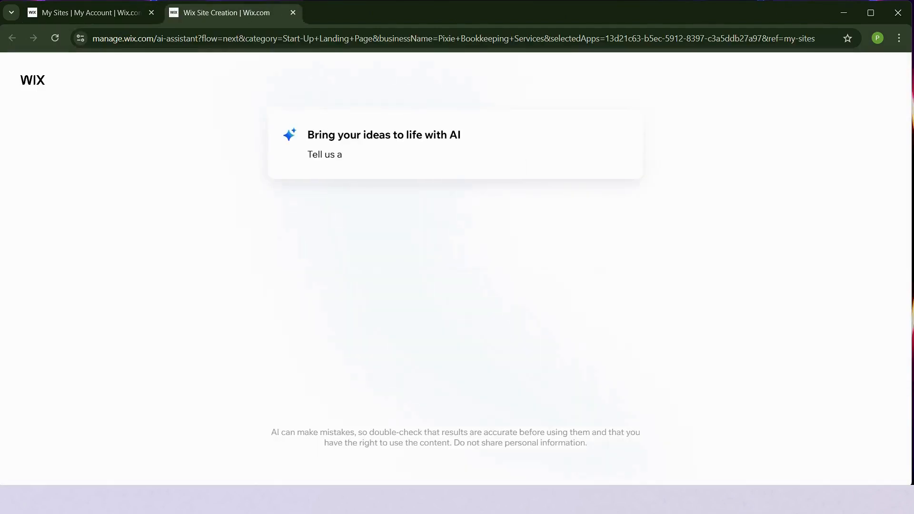